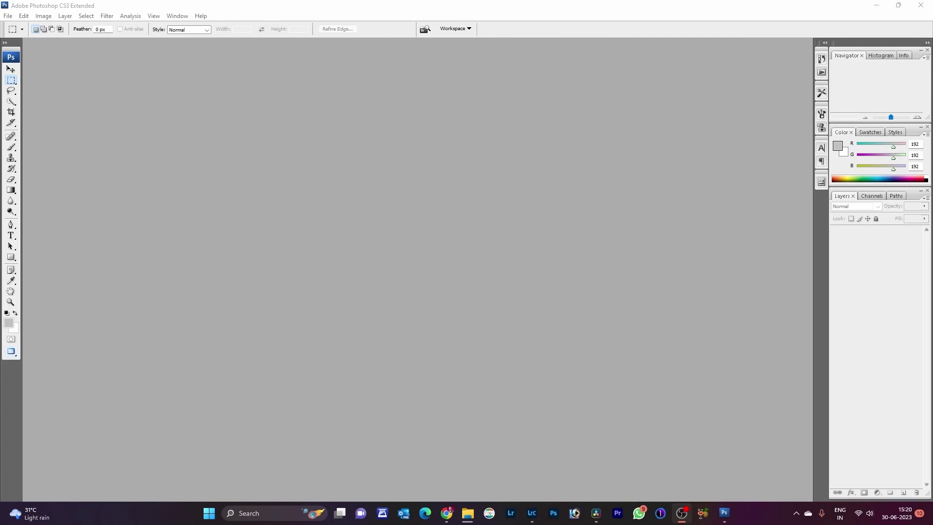
Open the portrait photo IMG_9903.jpg from the Documents folder
{"action": "key", "text": "alt+f"}
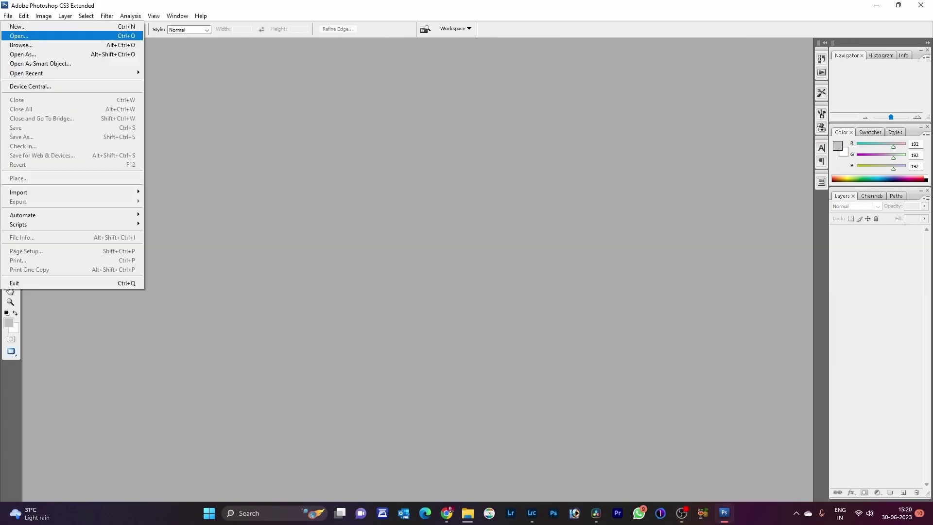
{"action": "key", "text": "Return"}
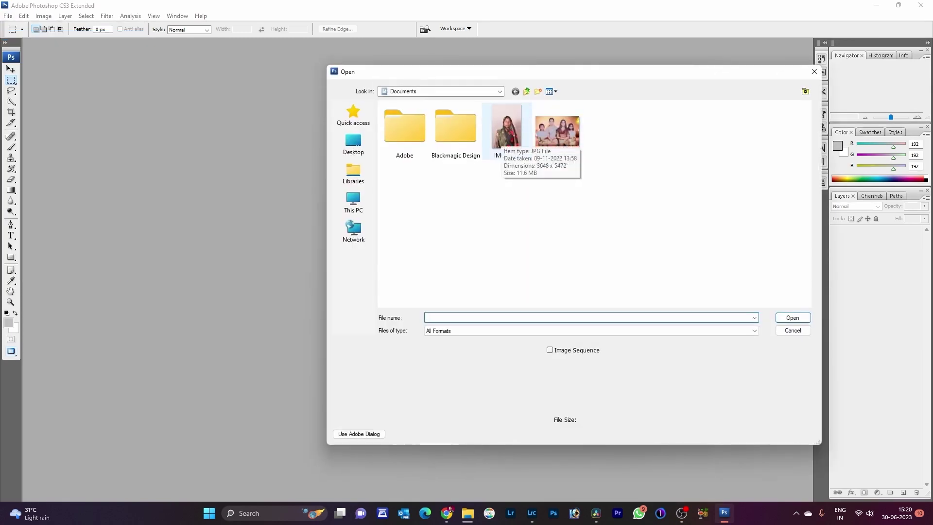
{"action": "left_click", "coordinate": [506, 137]}
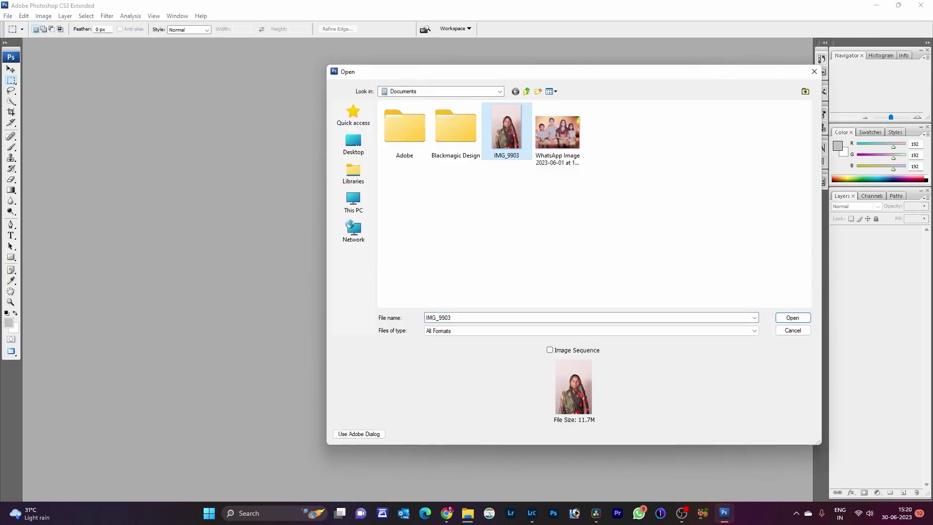
{"action": "key", "text": "Return"}
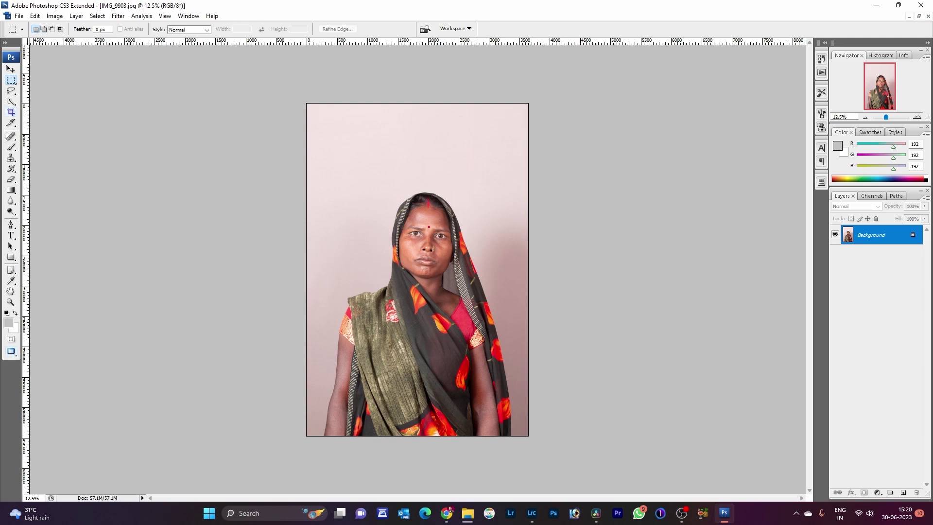
Set the Crop tool to 3.5 cm width, 4.5 cm height and 300 ppi resolution
{"action": "key", "text": "c"}
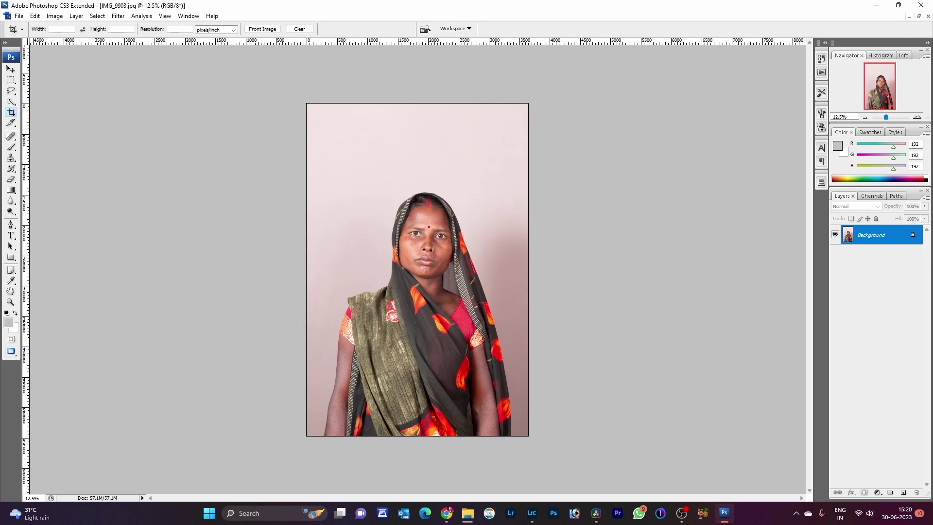
{"action": "key", "text": "Return"}
{"action": "type", "text": "3.5cm"}
{"action": "key", "text": "Tab"}
{"action": "type", "text": "4"}
{"action": "key", "text": "Tab"}
Draw the crop box around the head and shoulders, rotating it slightly to straighten
{"action": "left_click_drag", "start_coordinate": [450, 314], "coordinate": [498, 377]}
{"action": "left_click_drag", "start_coordinate": [418, 275], "coordinate": [419, 285]}
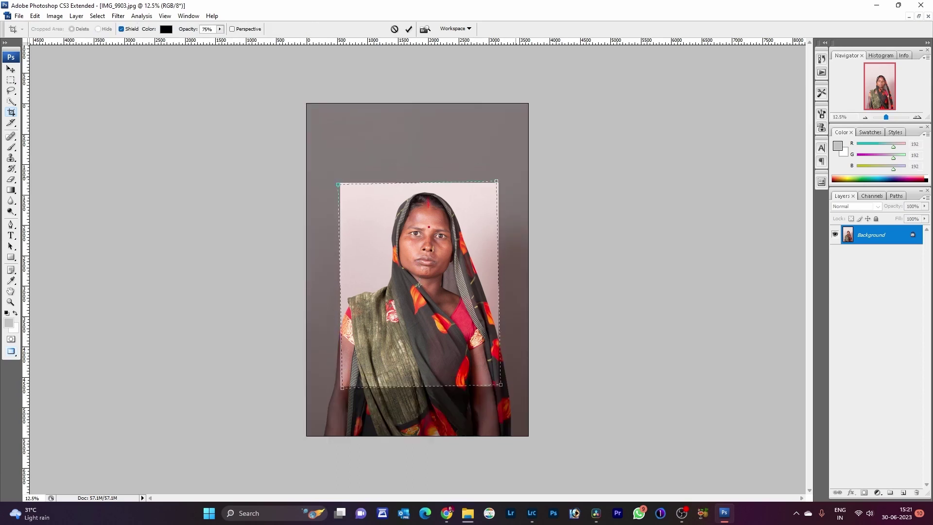
{"action": "left_click_drag", "start_coordinate": [515, 403], "coordinate": [512, 406]}
{"action": "left_click_drag", "start_coordinate": [418, 285], "coordinate": [422, 286]}
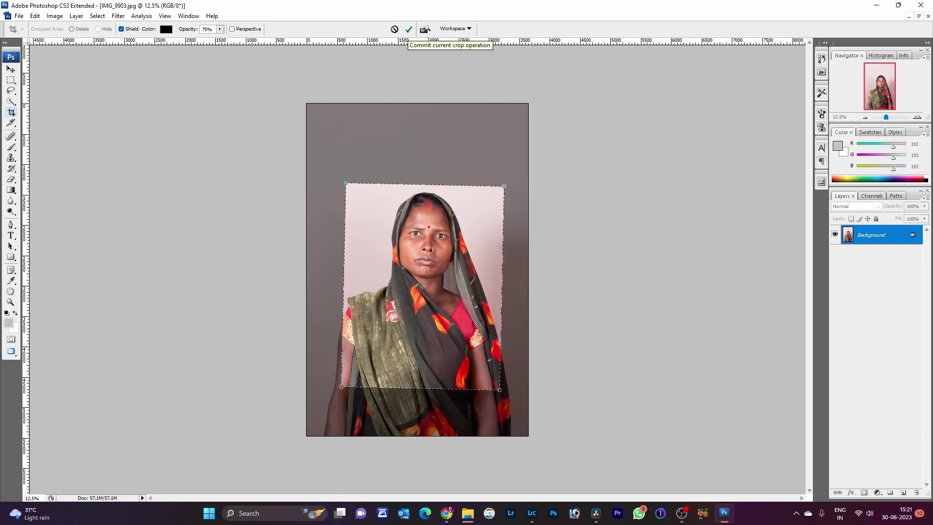
Apply the crop, view it at 100%, and duplicate the portrait into Layer 1
{"action": "left_click", "coordinate": [409, 29]}
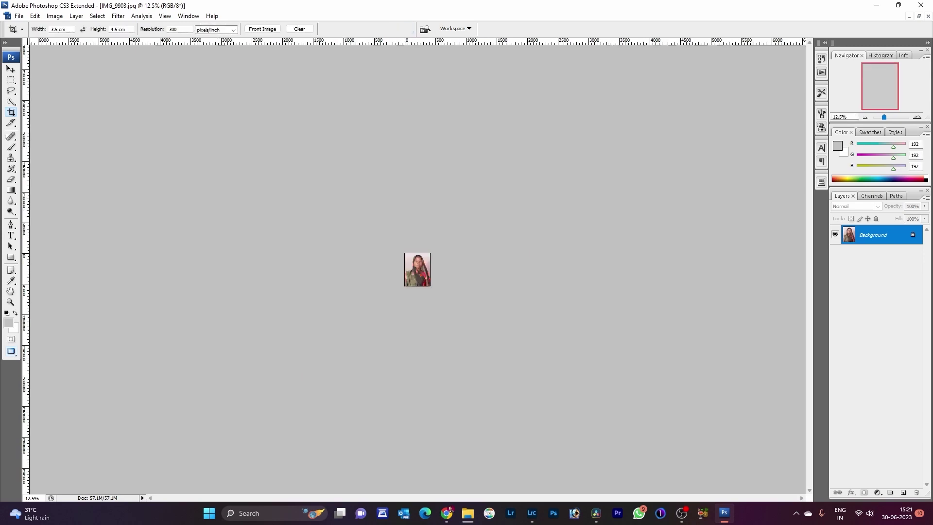
{"action": "key", "text": "ctrl+plus"}
{"action": "key", "text": "ctrl+plus"}
{"action": "key", "text": "ctrl+plus"}
{"action": "key", "text": "ctrl+plus"}
{"action": "key", "text": "ctrl+plus"}
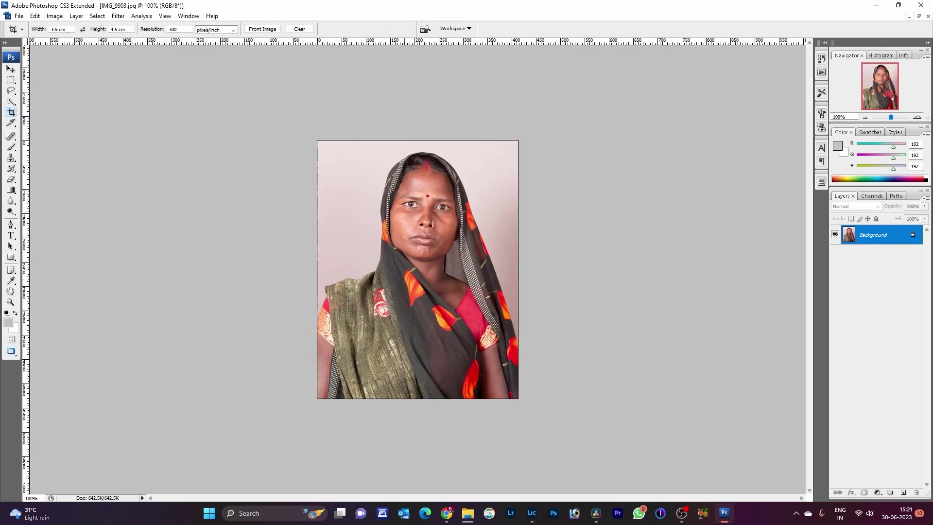
{"action": "key", "text": "v"}
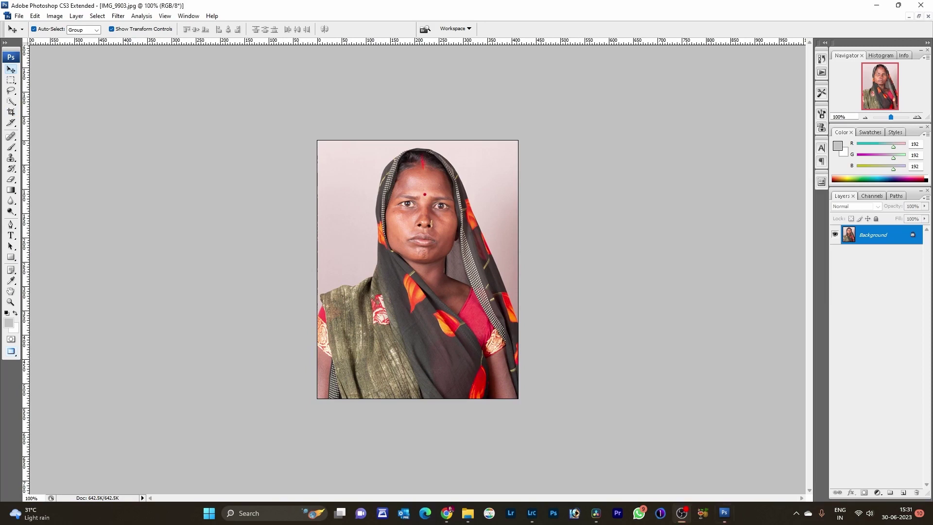
{"action": "key", "text": "ctrl+j"}
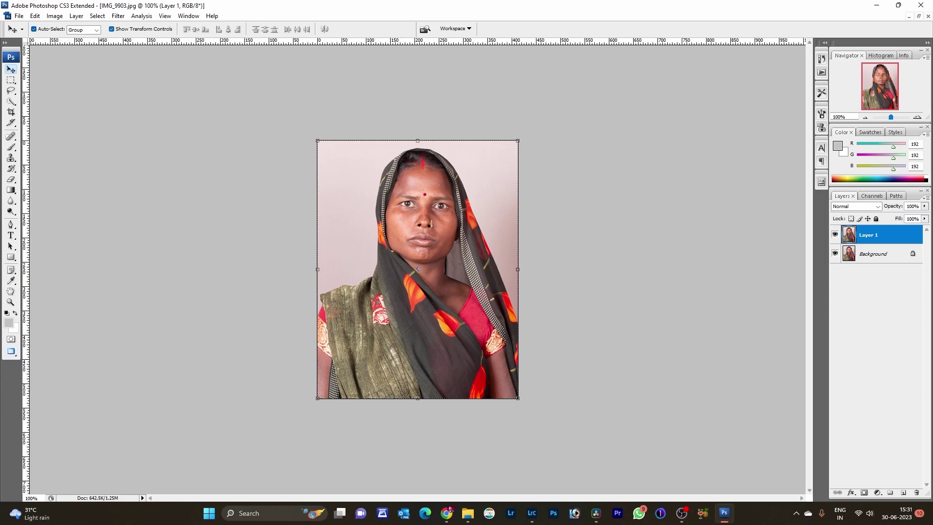
Select the image's shadows with Color Range and feather the selection by 2 pixels
{"action": "left_click", "coordinate": [98, 16]}
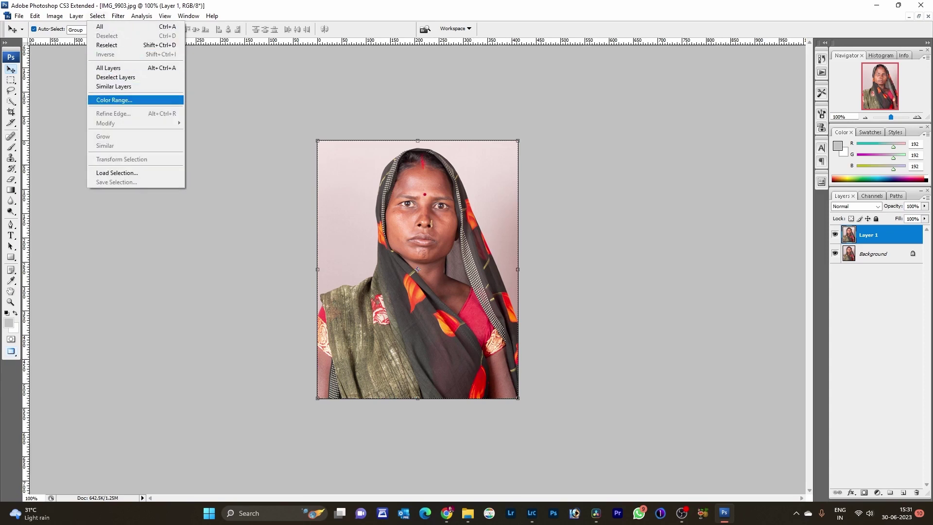
{"action": "left_click", "coordinate": [114, 99]}
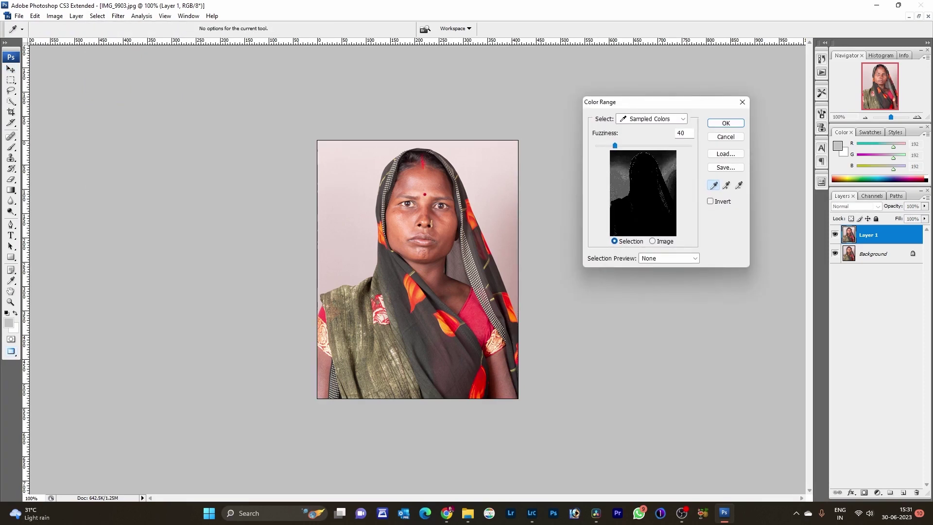
{"action": "left_click", "coordinate": [683, 118]}
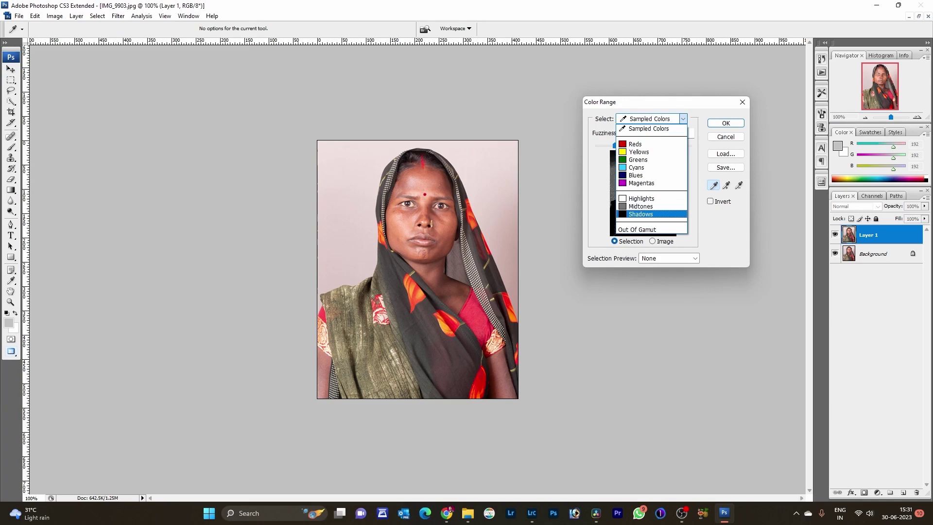
{"action": "key", "text": "Return"}
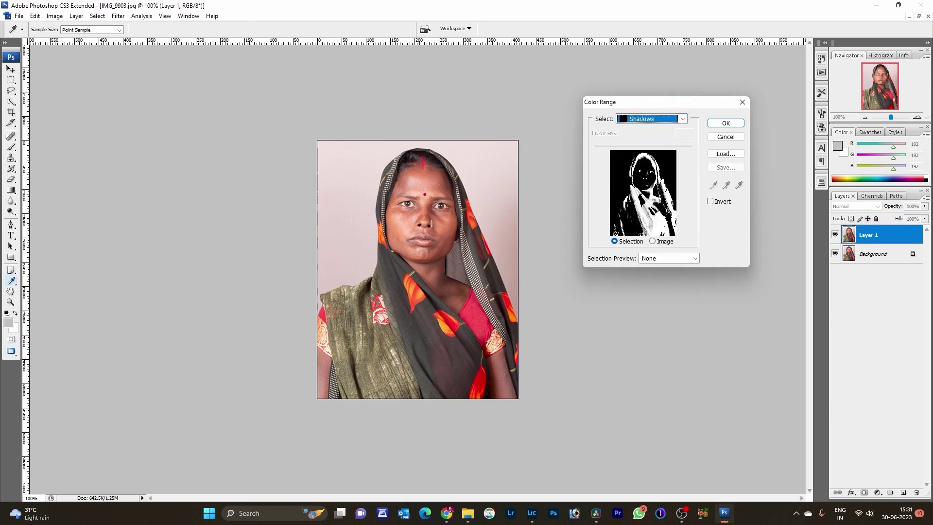
{"action": "key", "text": "Return"}
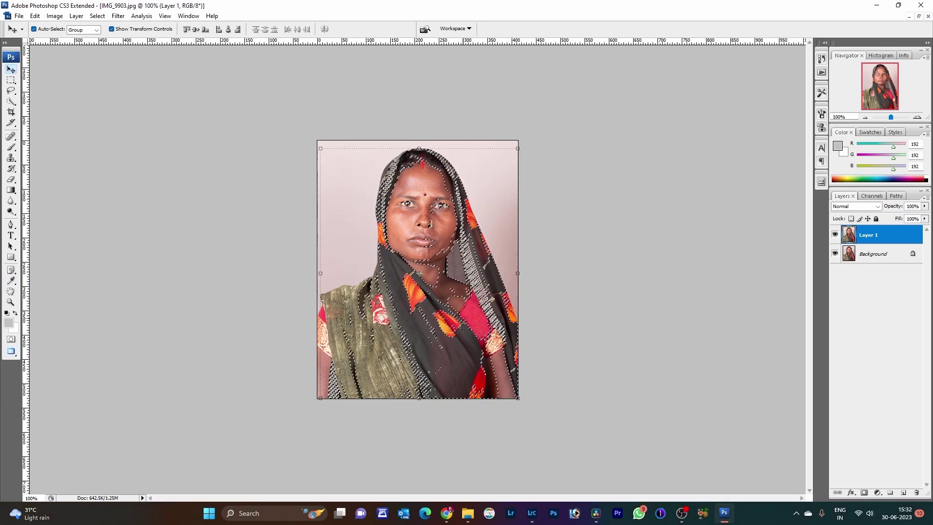
{"action": "key", "text": "ctrl+alt+d"}
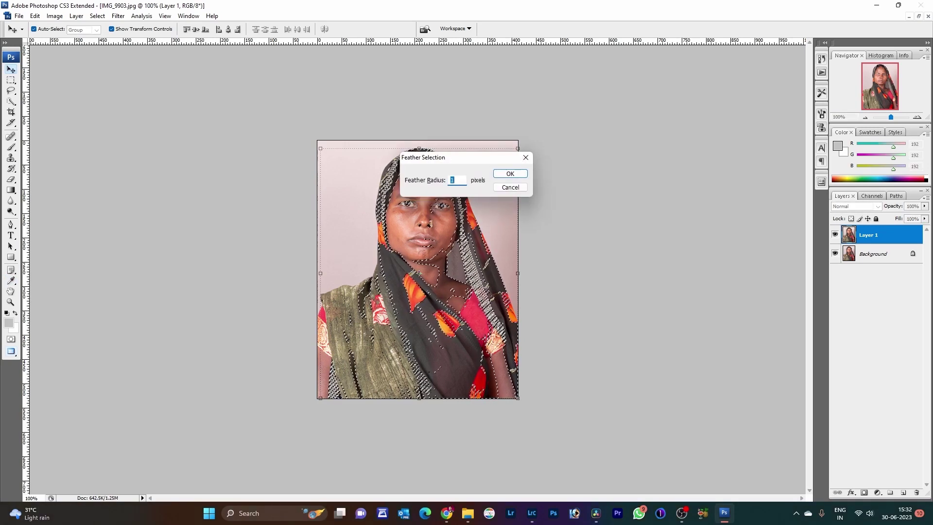
{"action": "type", "text": "2"}
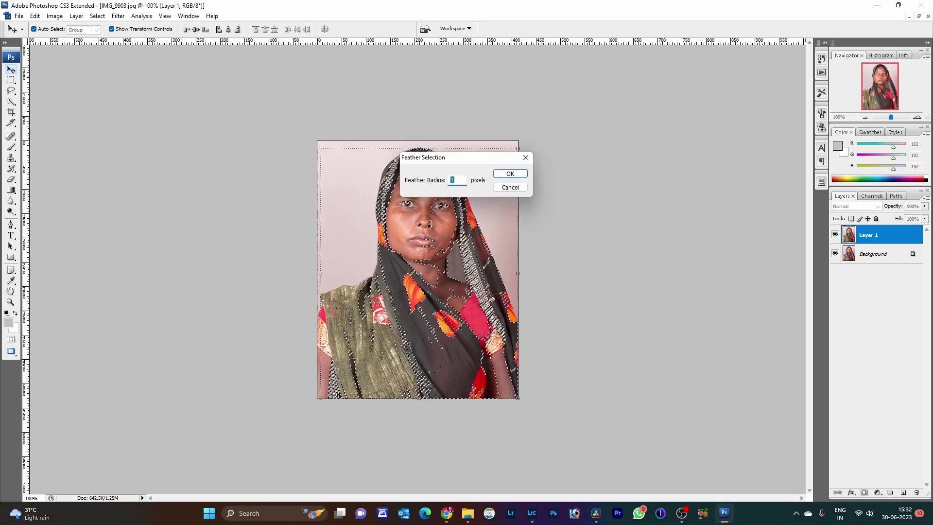
{"action": "key", "text": "Return"}
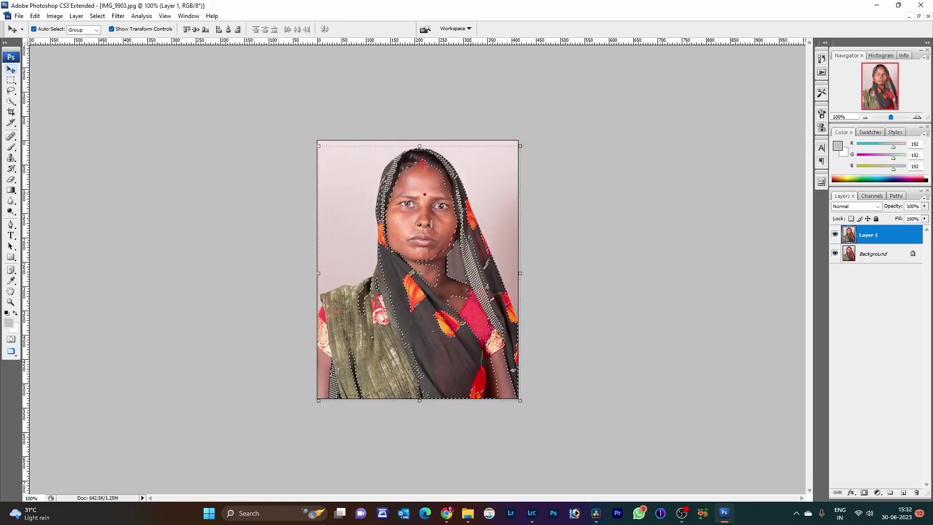
Brighten the selected shadows by raising the Curves midpoint, then deselect
{"action": "key", "text": "ctrl+m"}
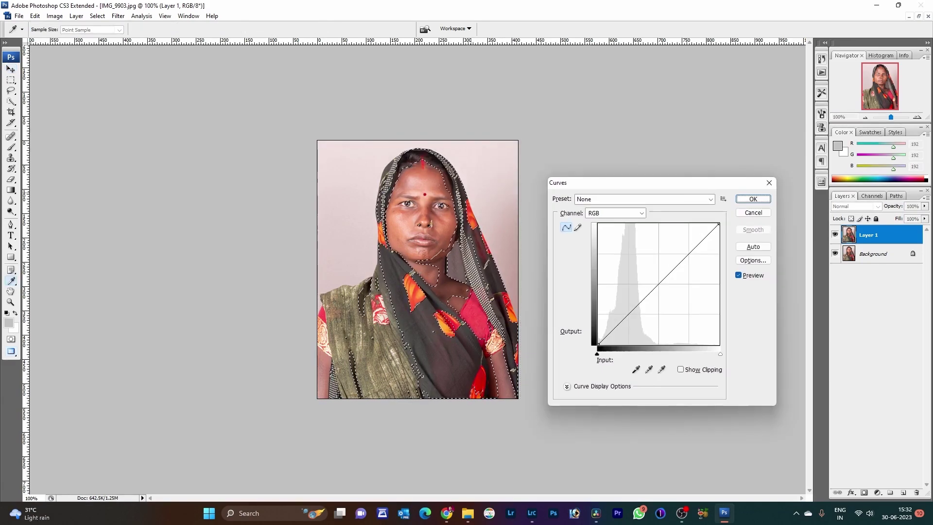
{"action": "left_click_drag", "start_coordinate": [653, 289], "coordinate": [654, 278]}
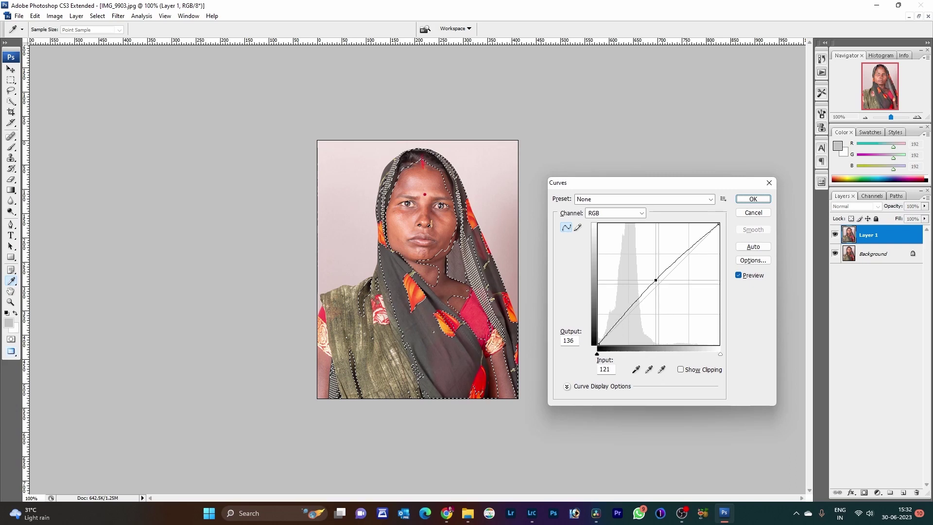
{"action": "key", "text": "Return"}
{"action": "key", "text": "v"}
{"action": "key", "text": "ctrl+d"}
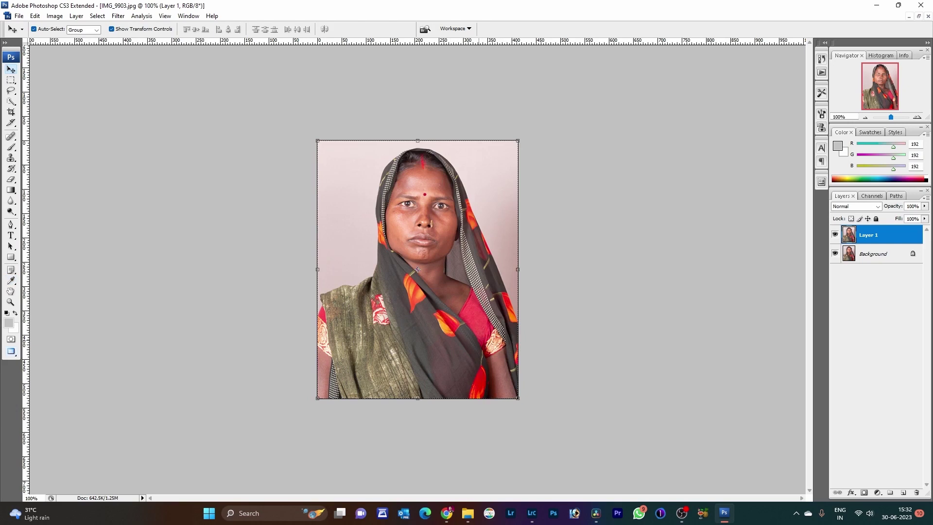
{"action": "left_click_drag", "start_coordinate": [890, 117], "coordinate": [892, 117]}
{"action": "key", "text": "ctrl+e"}
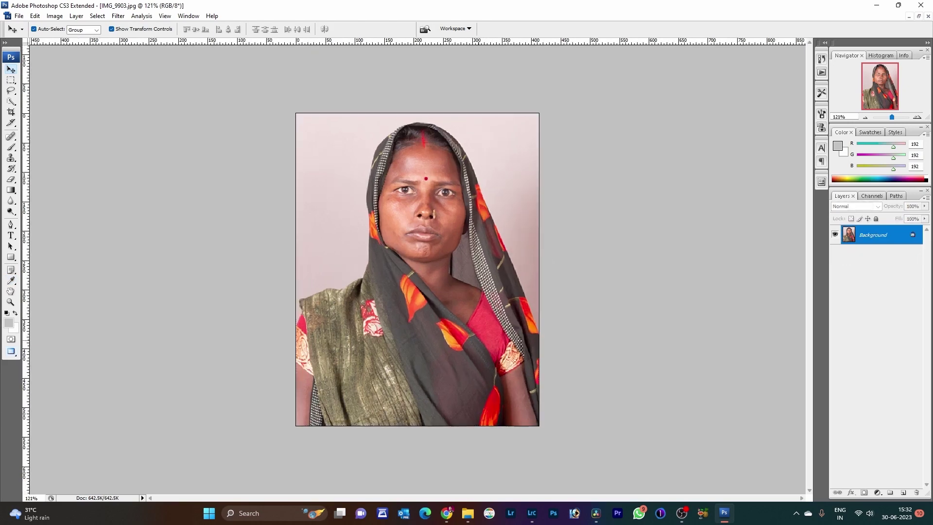
{"action": "left_click_drag", "start_coordinate": [892, 117], "coordinate": [893, 117]}
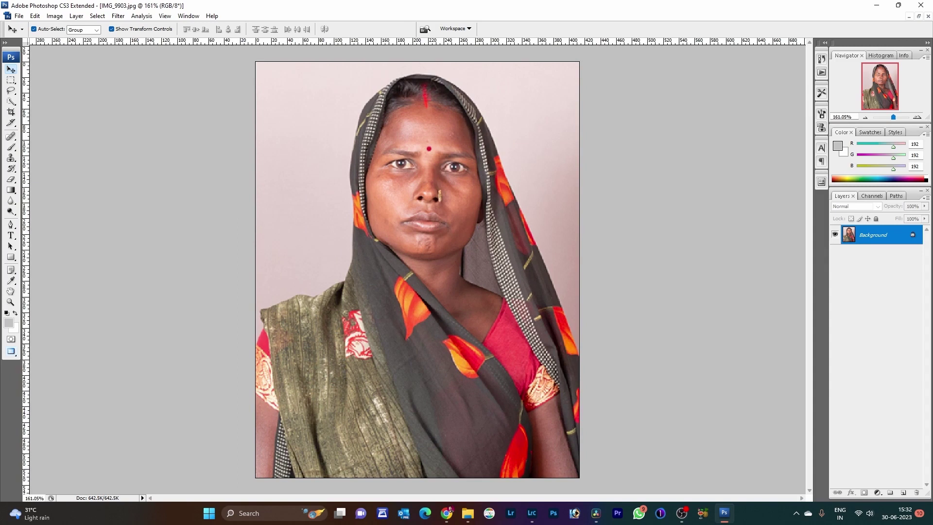
{"action": "key", "text": "ctrl+j"}
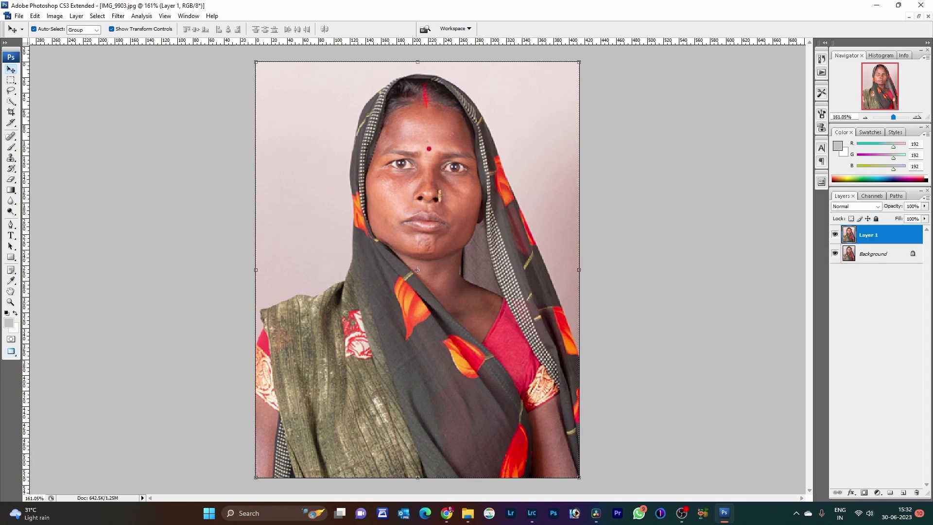
{"action": "left_click", "coordinate": [877, 492]}
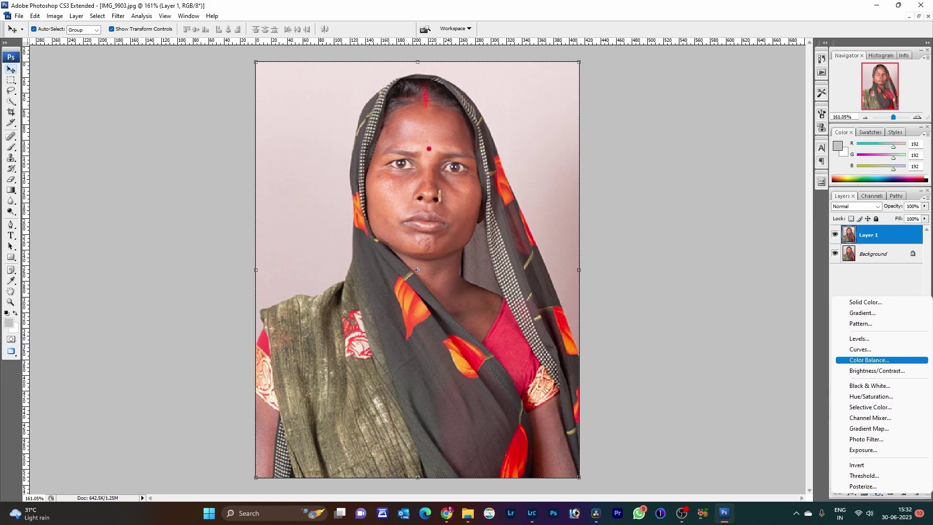
{"action": "left_click", "coordinate": [869, 360]}
{"action": "left_click_drag", "start_coordinate": [446, 132], "coordinate": [680, 228]}
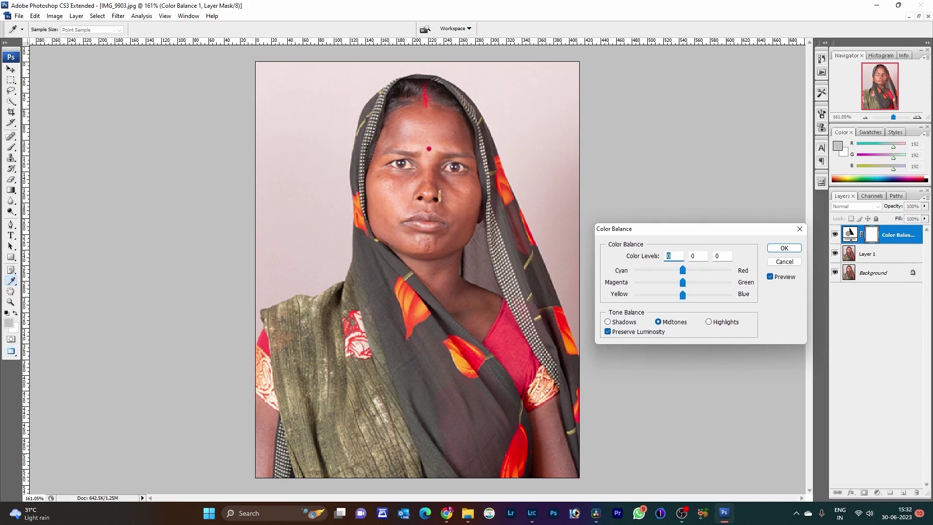
{"action": "left_click_drag", "start_coordinate": [683, 294], "coordinate": [676, 270]}
{"action": "key", "text": "Tab"}
{"action": "key", "text": "Return"}
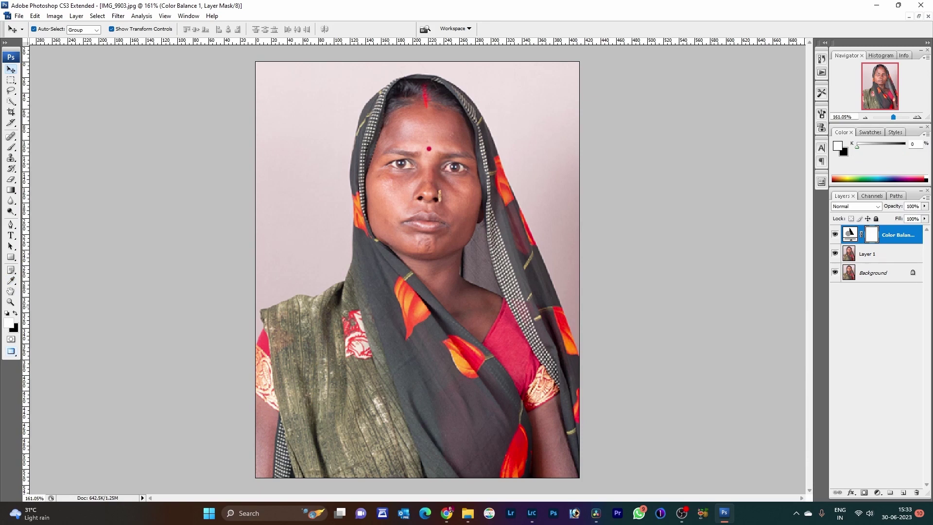
{"action": "key", "text": "ctrl+z"}
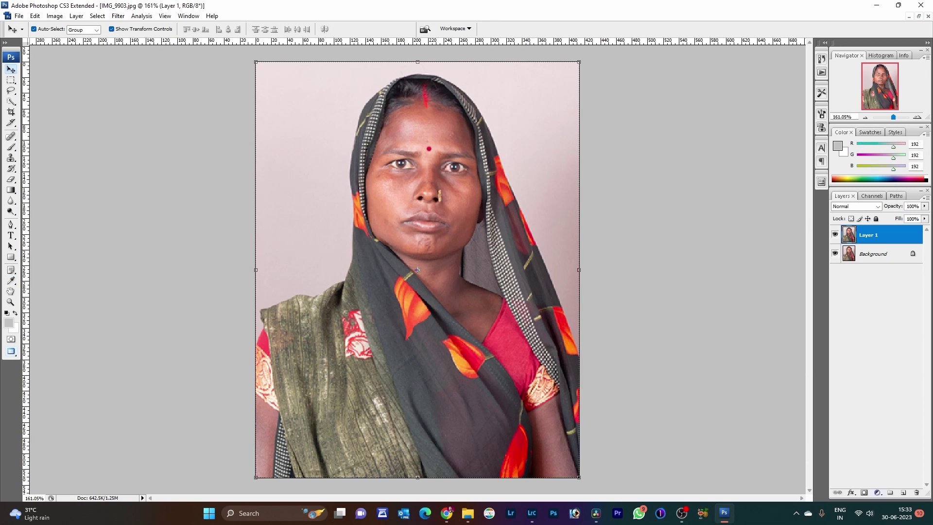
Add a Curves 1 adjustment layer lifting the midtones, then invert its mask to black
{"action": "left_click", "coordinate": [878, 492]}
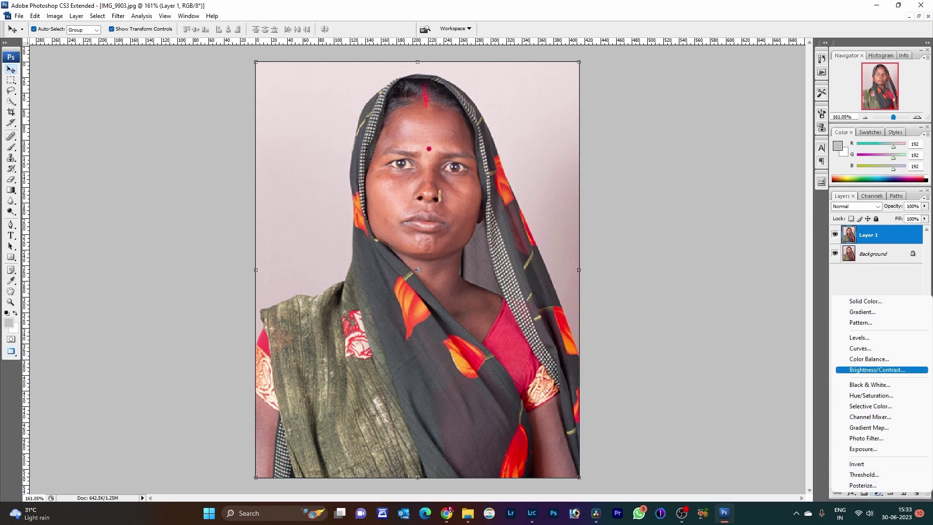
{"action": "left_click", "coordinate": [860, 348]}
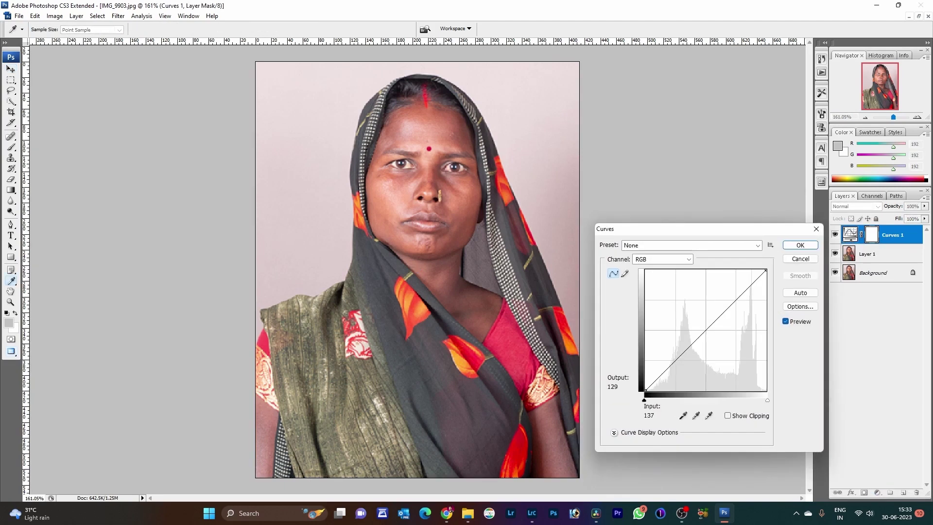
{"action": "left_click_drag", "start_coordinate": [698, 336], "coordinate": [697, 320]}
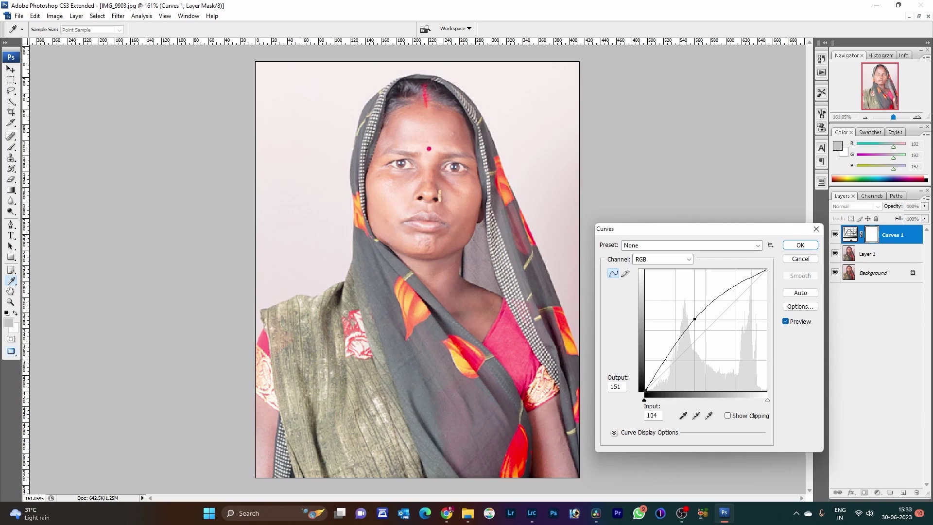
{"action": "left_click_drag", "start_coordinate": [697, 320], "coordinate": [694, 318]}
{"action": "left_click_drag", "start_coordinate": [694, 318], "coordinate": [693, 314]}
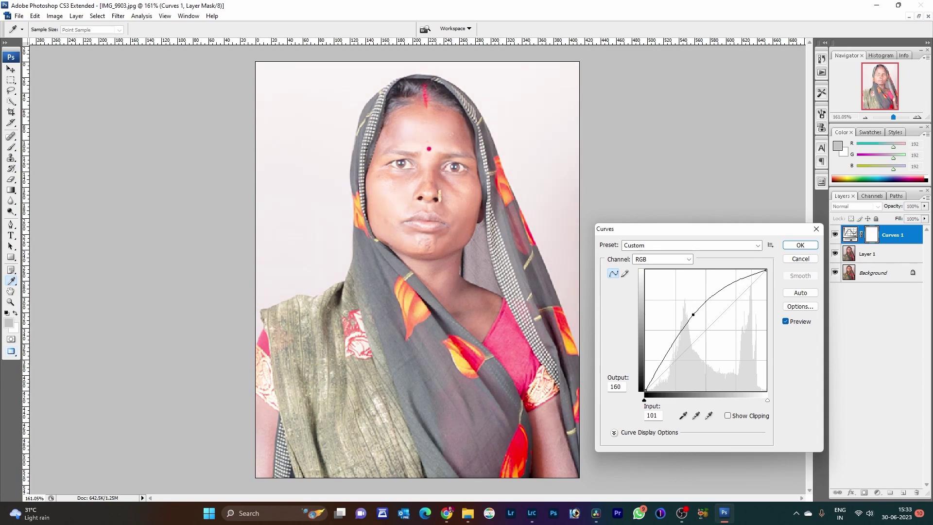
{"action": "left_click", "coordinate": [800, 245]}
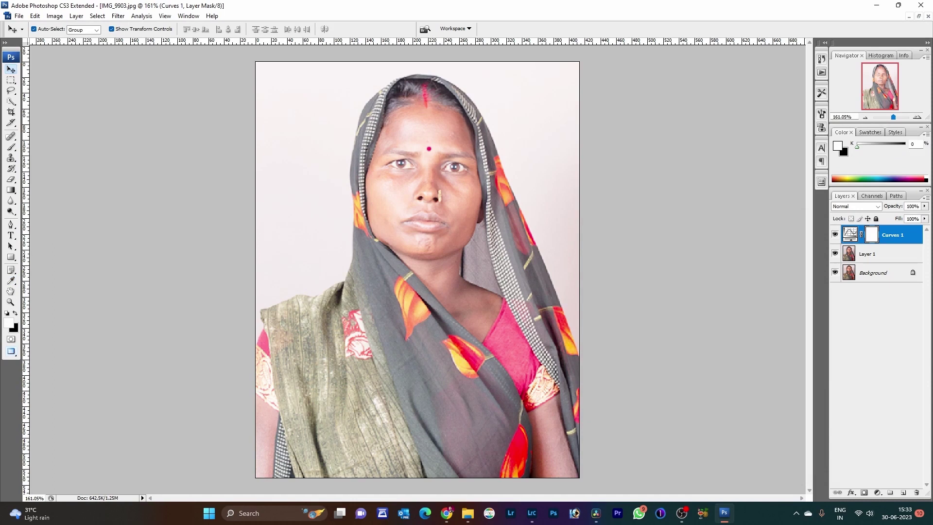
{"action": "key", "text": "ctrl+i"}
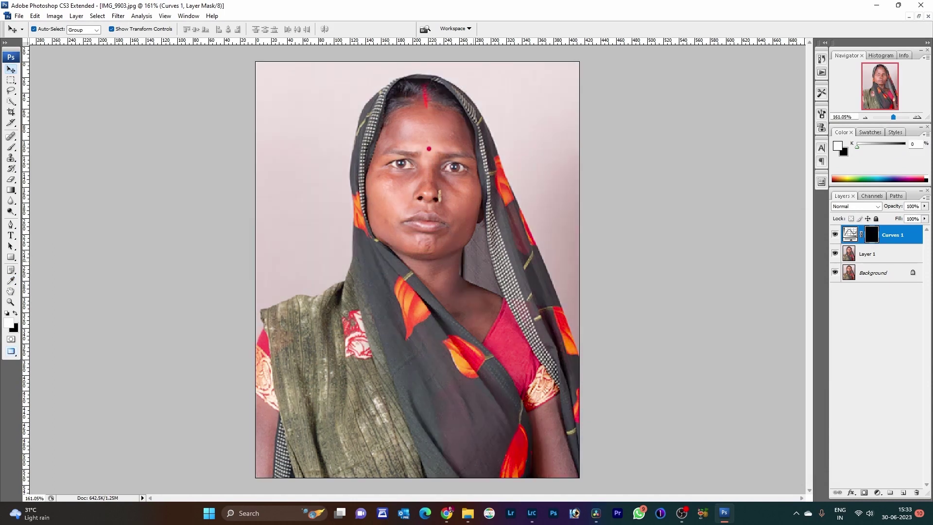
Choose the Brush tool and reduce its diameter to 75 px
{"action": "key", "text": "ctrl+plus"}
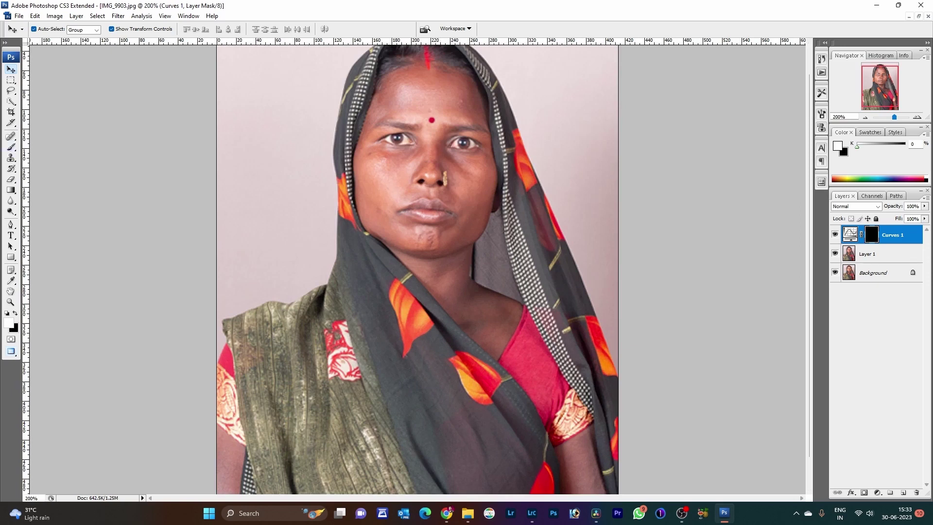
{"action": "key", "text": "b"}
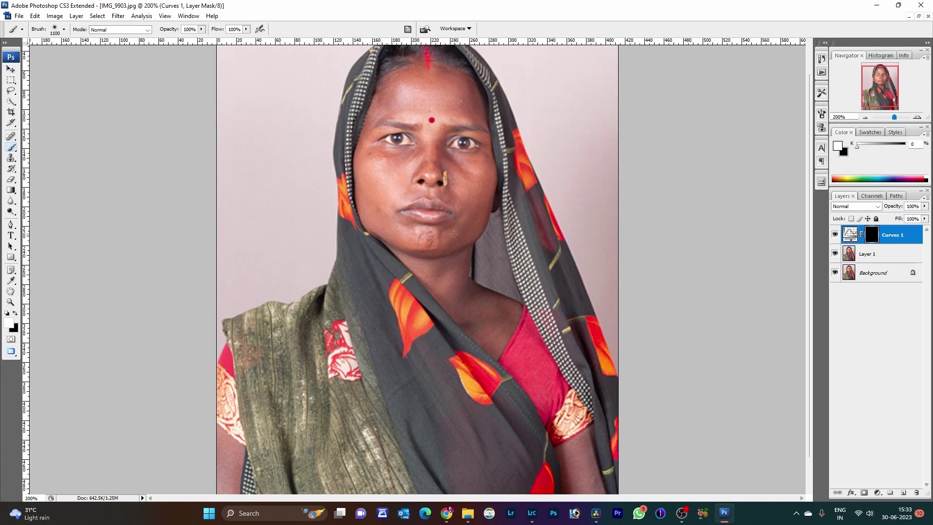
{"action": "right_click", "coordinate": [453, 234]}
{"action": "left_click_drag", "start_coordinate": [556, 253], "coordinate": [529, 252]}
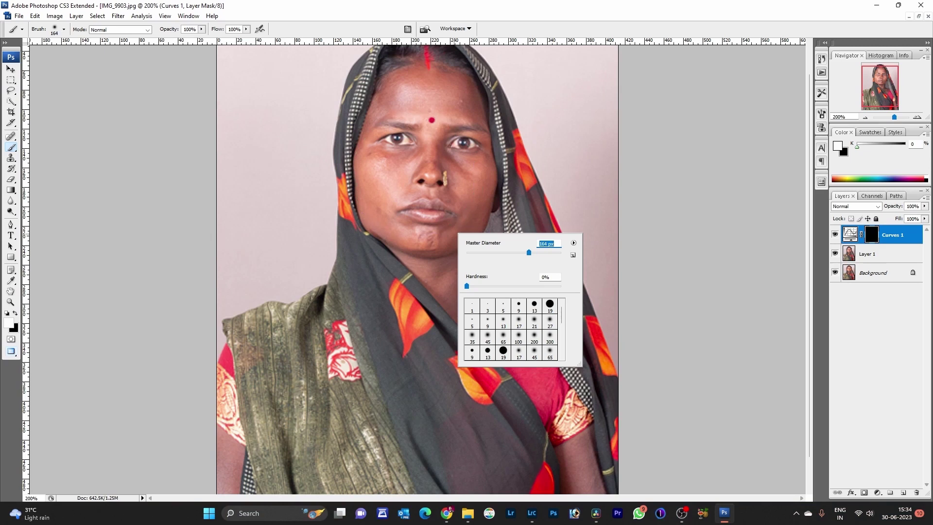
{"action": "left_click_drag", "start_coordinate": [529, 252], "coordinate": [497, 252]}
{"action": "left_click", "coordinate": [470, 206]}
Paint white on the Curves mask over the chin, neck and both arms
{"action": "left_click", "coordinate": [463, 268]}
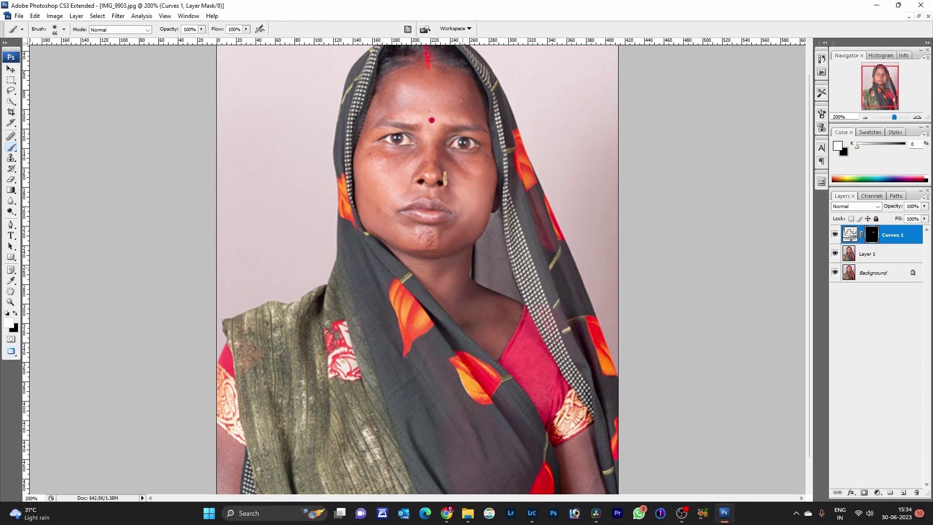
{"action": "left_click_drag", "start_coordinate": [894, 117], "coordinate": [896, 117]}
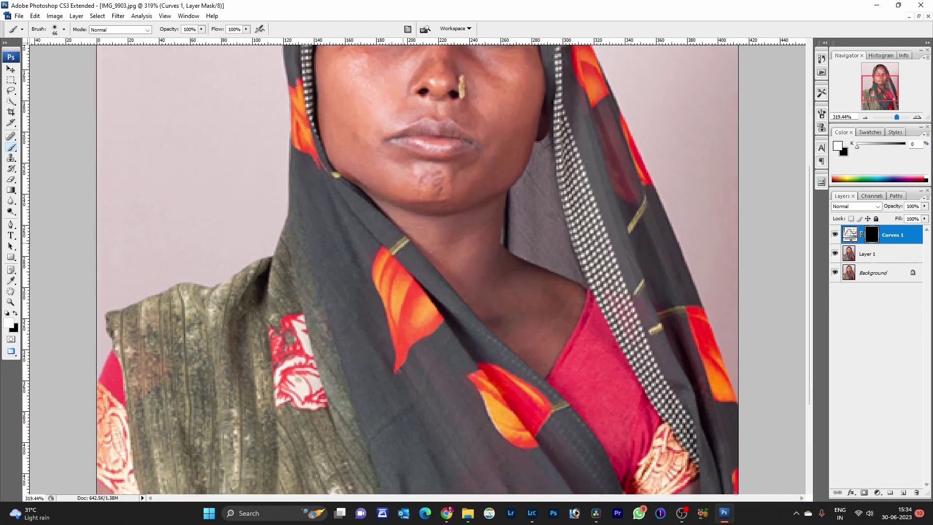
{"action": "left_click_drag", "start_coordinate": [423, 184], "coordinate": [467, 190]}
{"action": "key", "text": "bracketleft"}
{"action": "mouse_move", "coordinate": [485, 260]}
{"action": "left_mouse_down"}
{"action": "mouse_move", "coordinate": [483, 198]}
{"action": "mouse_move", "coordinate": [479, 259]}
{"action": "mouse_move", "coordinate": [544, 315]}
{"action": "mouse_move", "coordinate": [530, 291]}
{"action": "mouse_move", "coordinate": [533, 318]}
{"action": "mouse_move", "coordinate": [520, 311]}
{"action": "mouse_move", "coordinate": [466, 239]}
{"action": "mouse_move", "coordinate": [493, 150]}
{"action": "mouse_move", "coordinate": [354, 156]}
{"action": "left_mouse_up"}
{"action": "scroll", "coordinate": [496, 238], "scroll_direction": "down", "scroll_amount": 5}
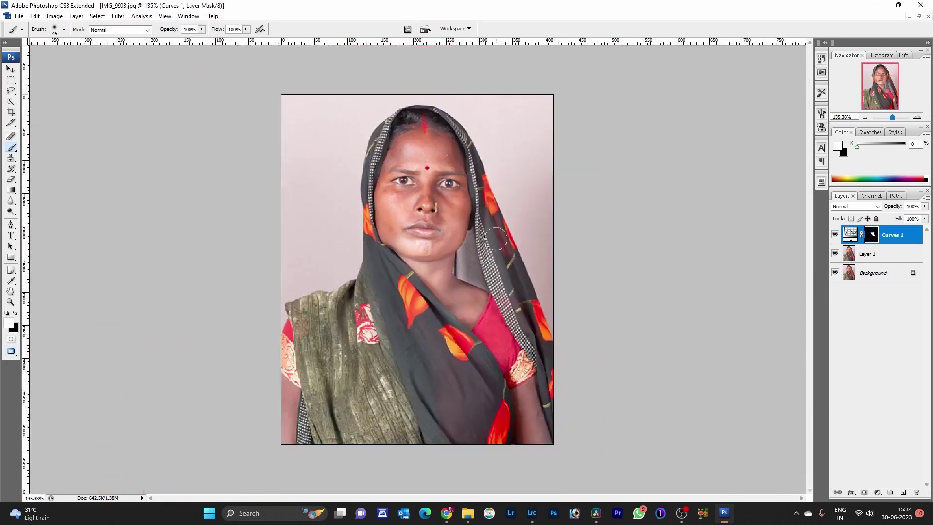
{"action": "mouse_move", "coordinate": [525, 396]}
{"action": "left_mouse_down"}
{"action": "mouse_move", "coordinate": [529, 435]}
{"action": "mouse_move", "coordinate": [524, 398]}
{"action": "mouse_move", "coordinate": [544, 443]}
{"action": "left_mouse_up"}
{"action": "mouse_move", "coordinate": [271, 422]}
{"action": "left_mouse_down"}
{"action": "mouse_move", "coordinate": [285, 387]}
{"action": "mouse_move", "coordinate": [282, 433]}
{"action": "left_mouse_up"}
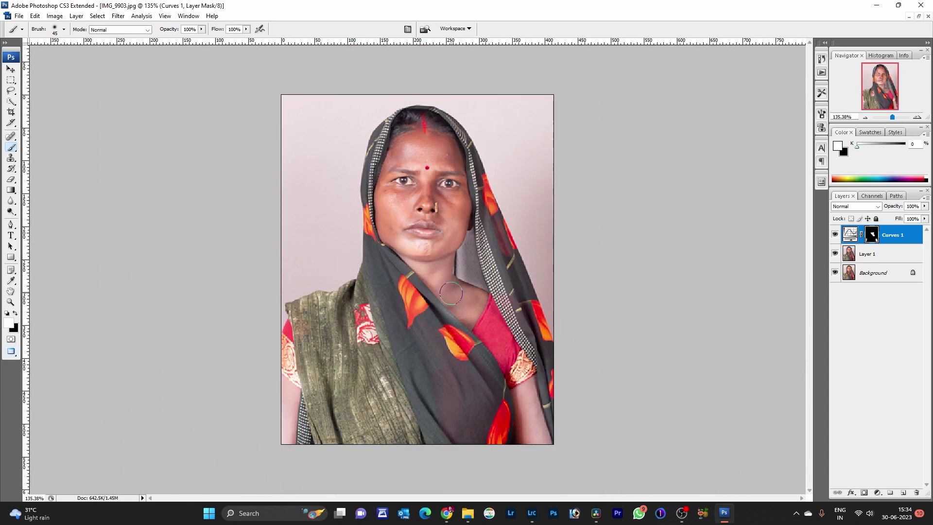
{"action": "left_click_drag", "start_coordinate": [451, 293], "coordinate": [470, 312]}
Lower the Curves layer fill to 66% and flatten the image into one Background layer
{"action": "left_click", "coordinate": [924, 219]}
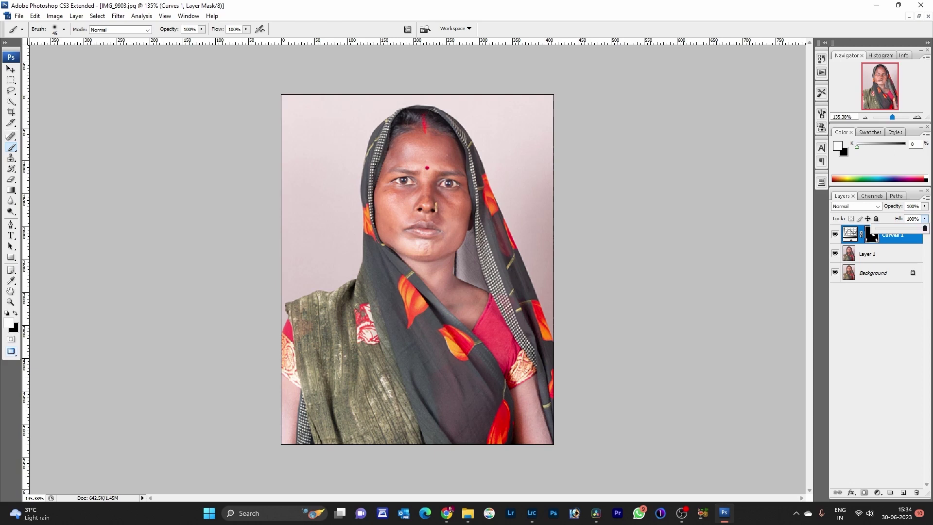
{"action": "left_click_drag", "start_coordinate": [925, 228], "coordinate": [908, 227]}
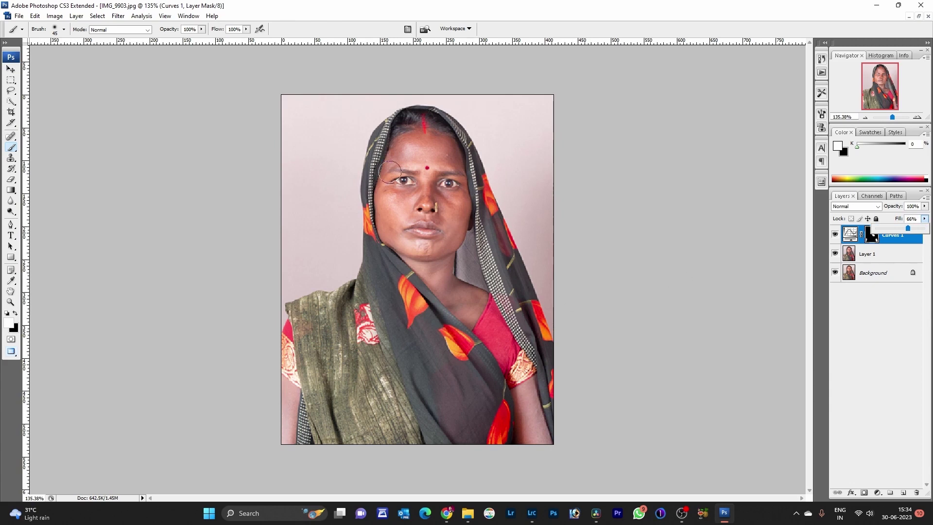
{"action": "key", "text": "v"}
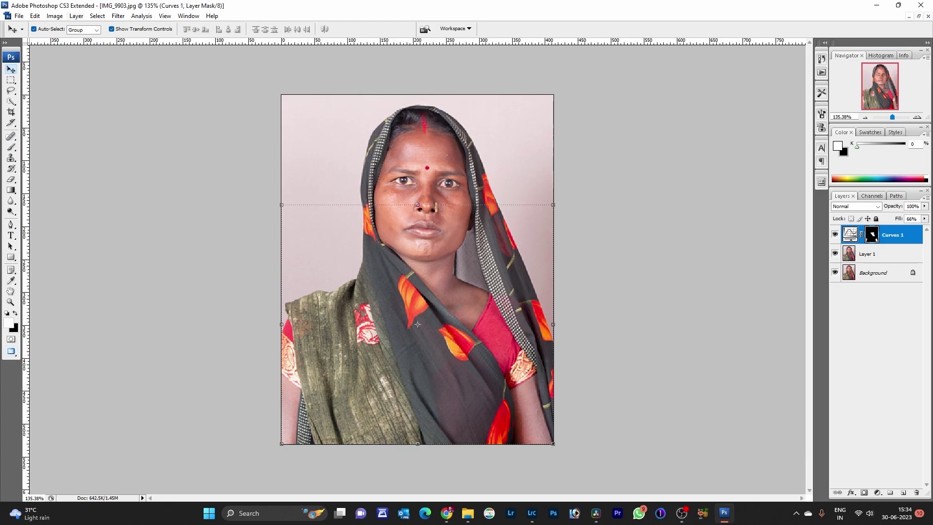
{"action": "key", "text": "alt+l"}
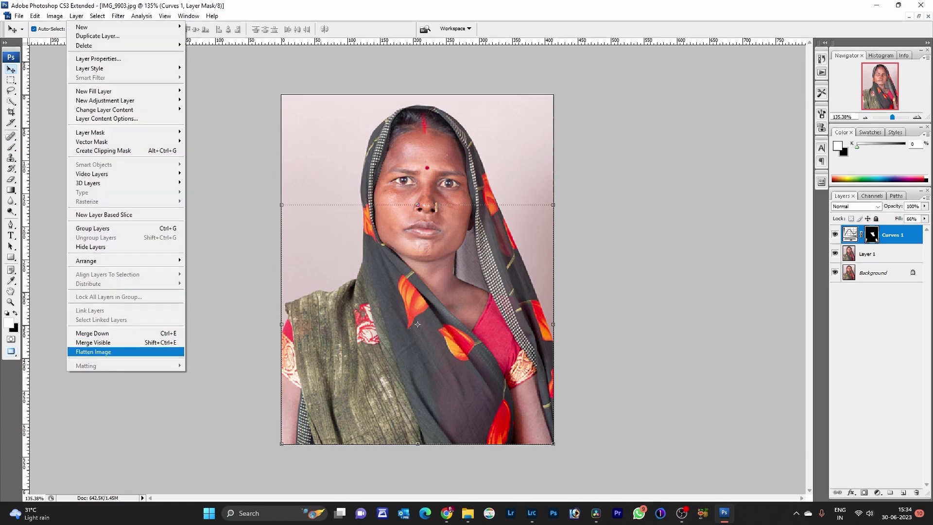
{"action": "key", "text": "Return"}
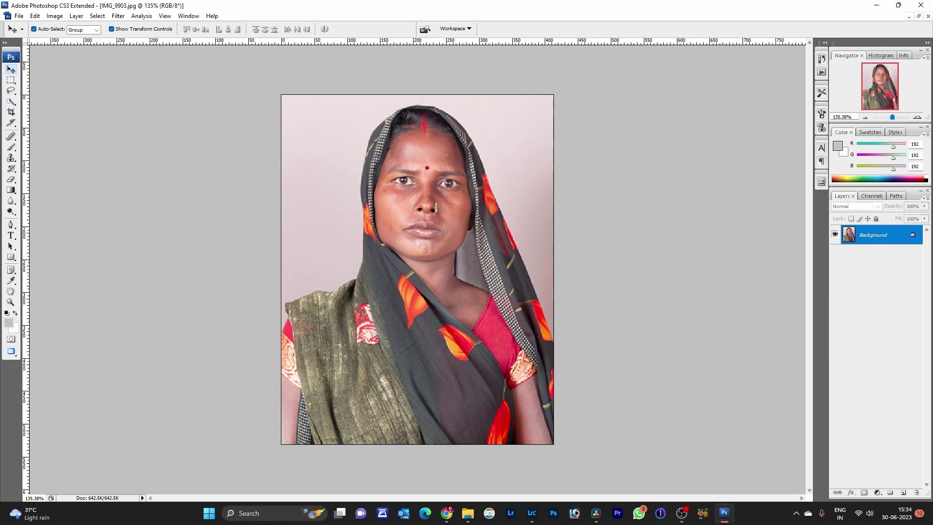
Duplicate the photo, select the pink backdrop on both sides, and feather it 1 pixel
{"action": "left_click", "coordinate": [10, 101]}
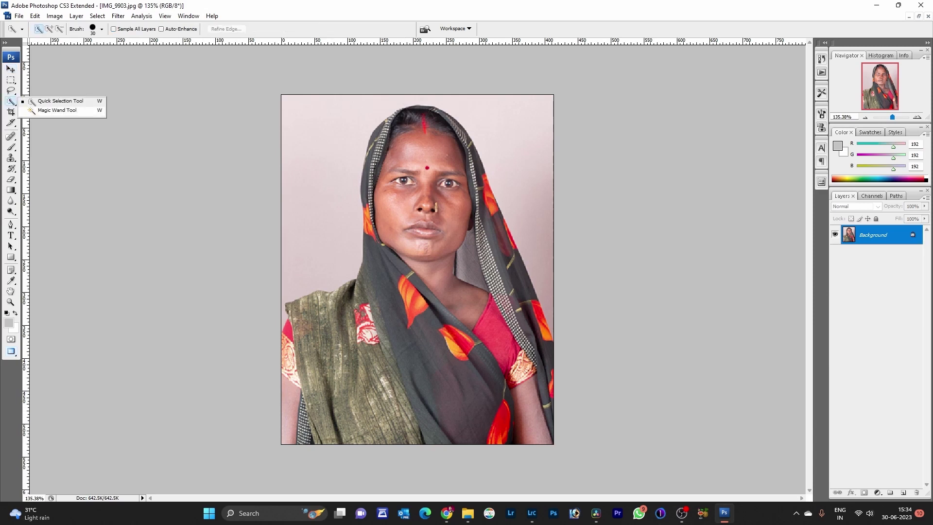
{"action": "left_click", "coordinate": [43, 111]}
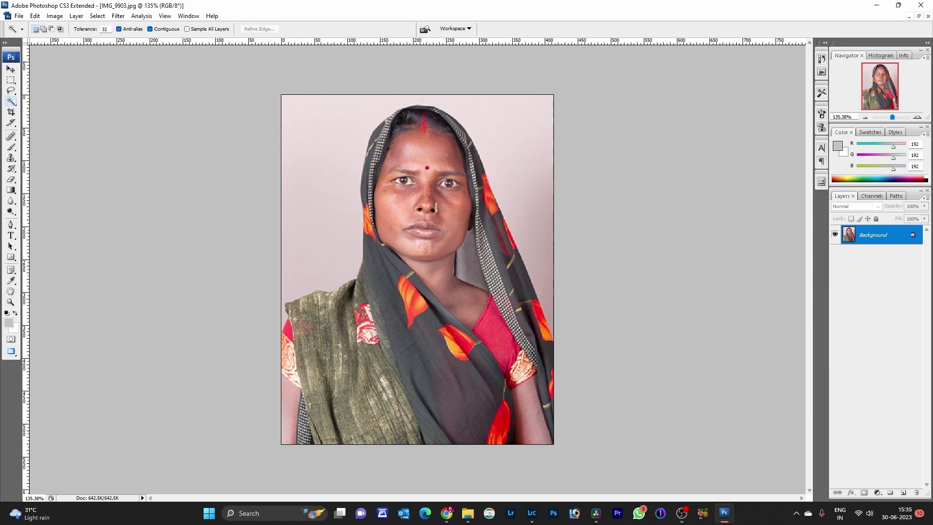
{"action": "key", "text": "ctrl+j"}
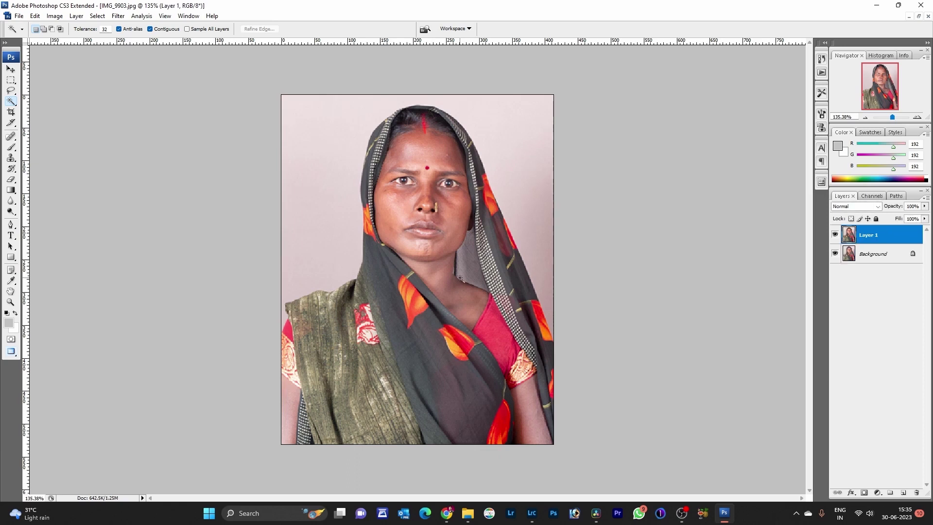
{"action": "left_click", "coordinate": [322, 157]}
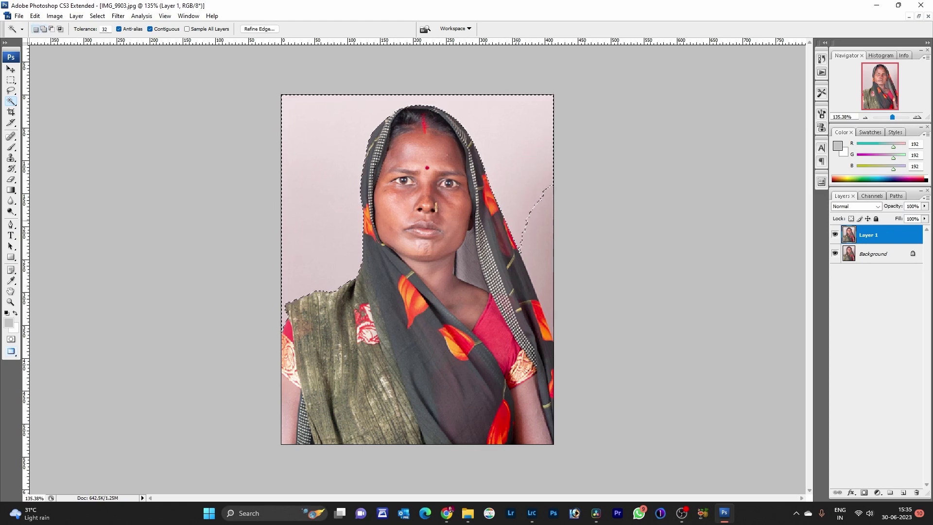
{"action": "left_click", "coordinate": [535, 263], "text": "shift"}
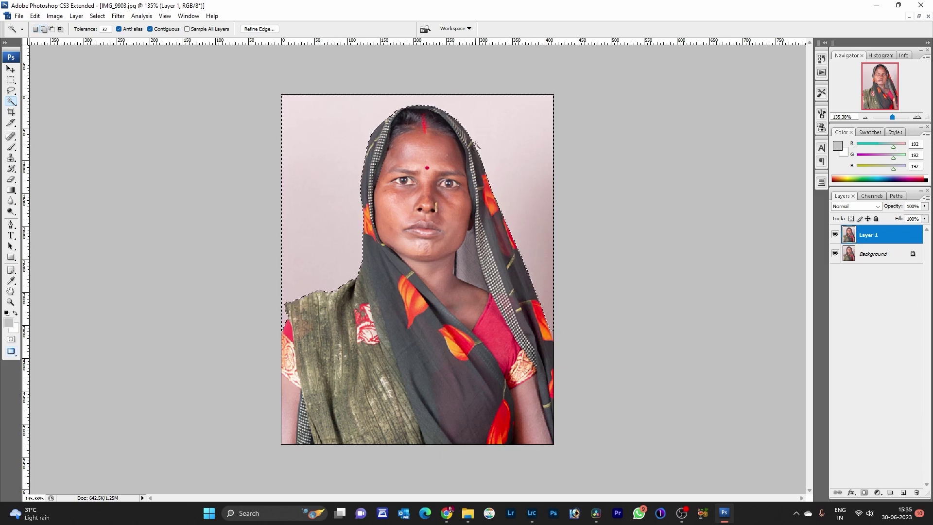
{"action": "key", "text": "ctrl+alt+d"}
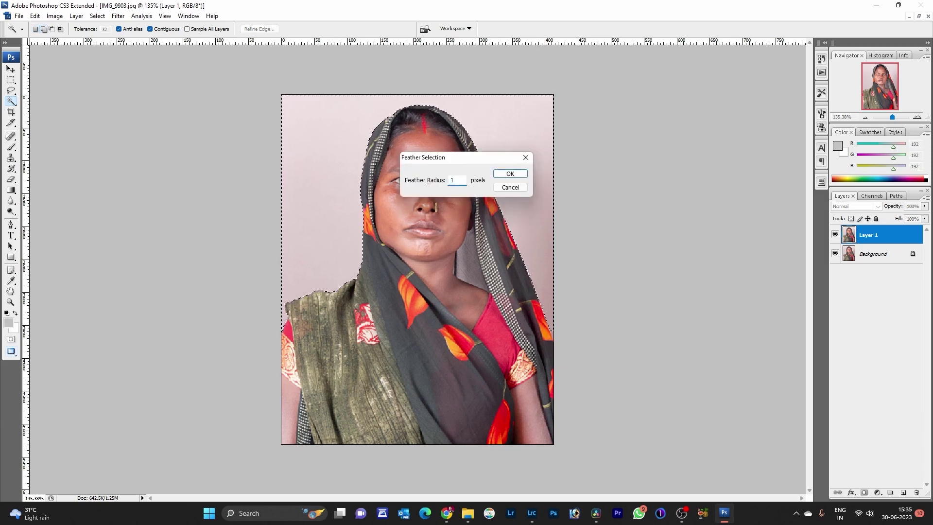
{"action": "key", "text": "Return"}
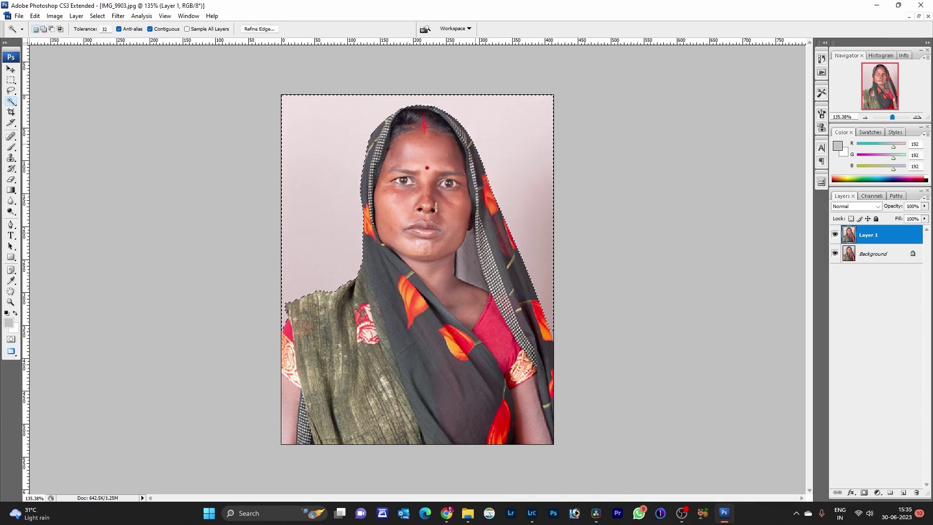
{"action": "left_click", "coordinate": [9, 323]}
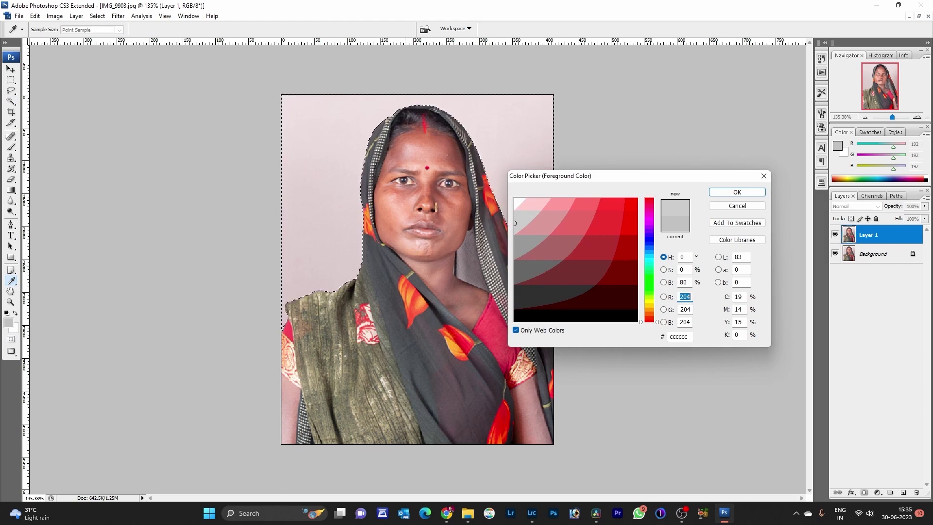
Fill the selected backdrop with cyan #33ccff and deselect
{"action": "left_click", "coordinate": [649, 255]}
{"action": "left_click", "coordinate": [623, 203]}
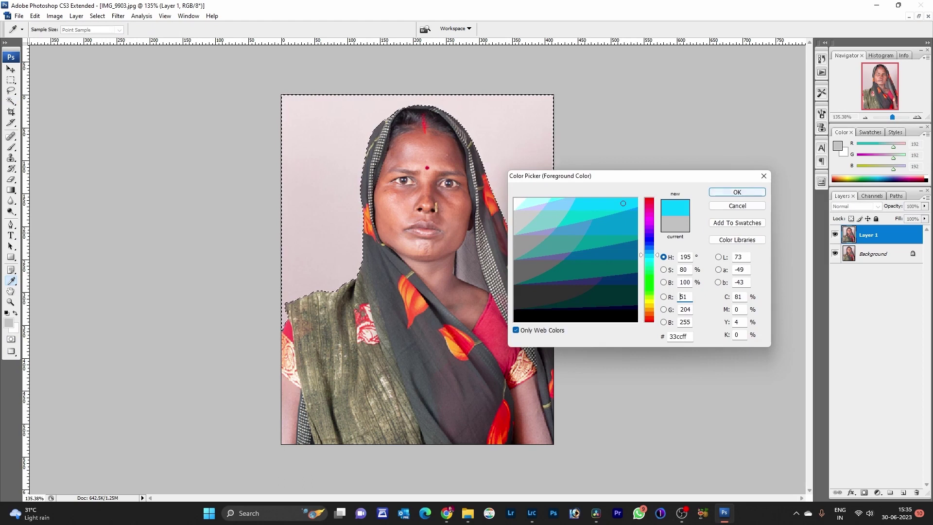
{"action": "left_click", "coordinate": [724, 192]}
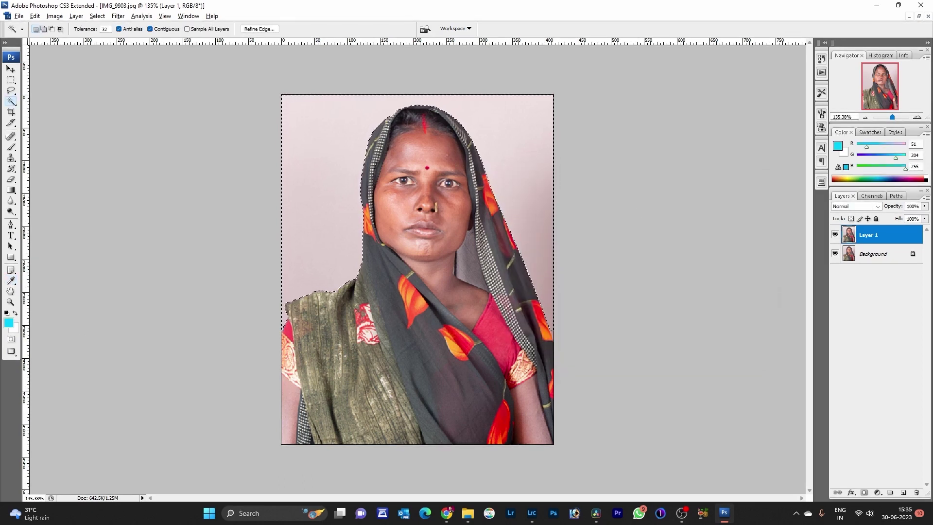
{"action": "key", "text": "alt+BackSpace"}
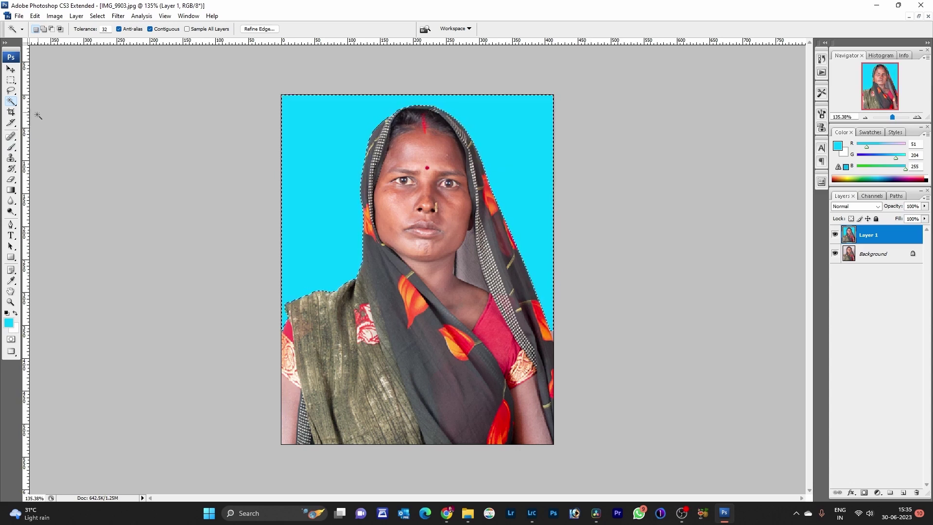
{"action": "key", "text": "ctrl+d"}
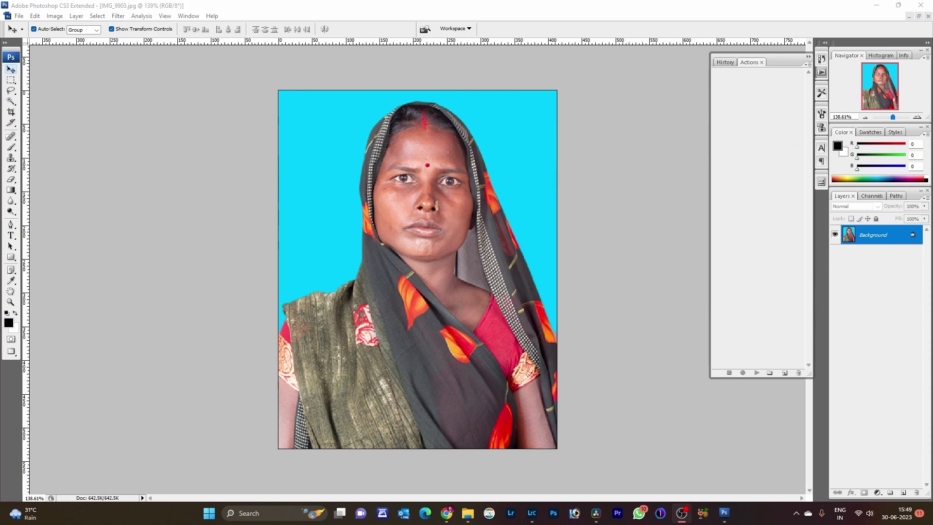
Show the Actions panel and create a new action set named Passport
{"action": "left_click", "coordinate": [822, 73]}
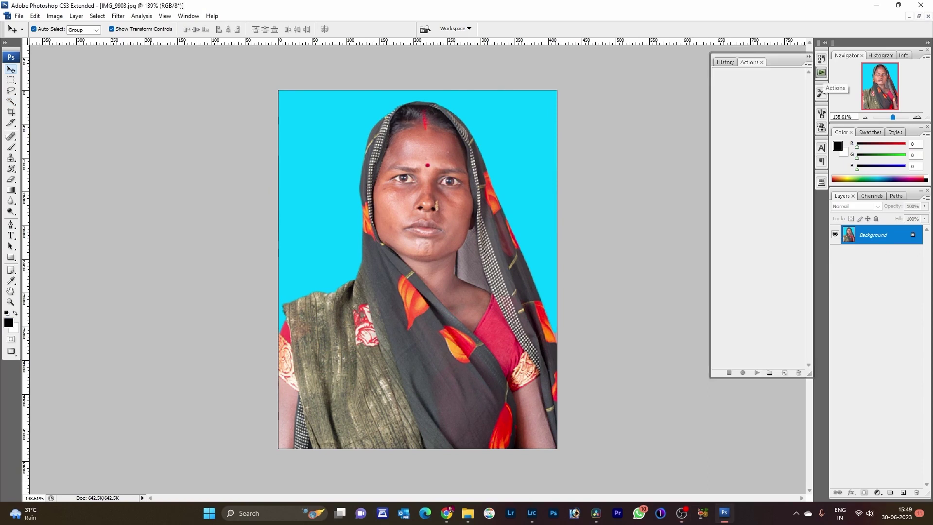
{"action": "left_click", "coordinate": [188, 16]}
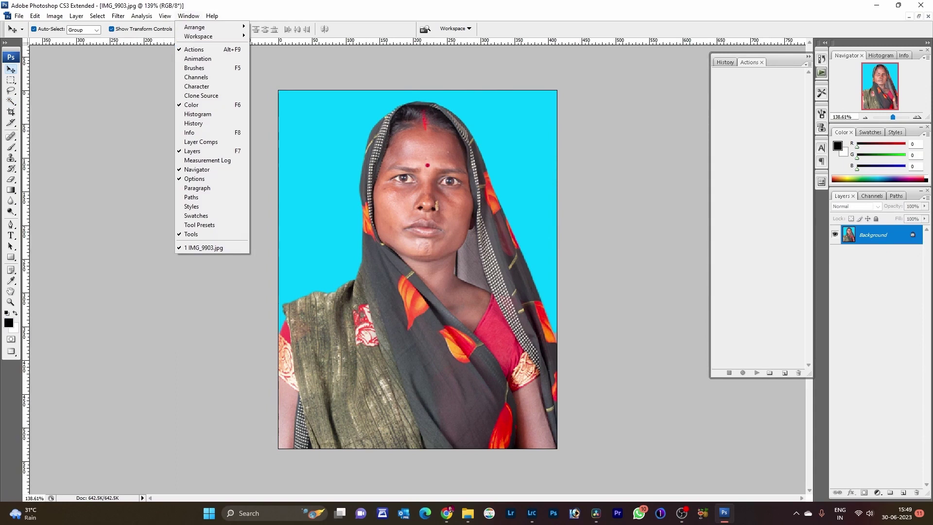
{"action": "key", "text": "Escape"}
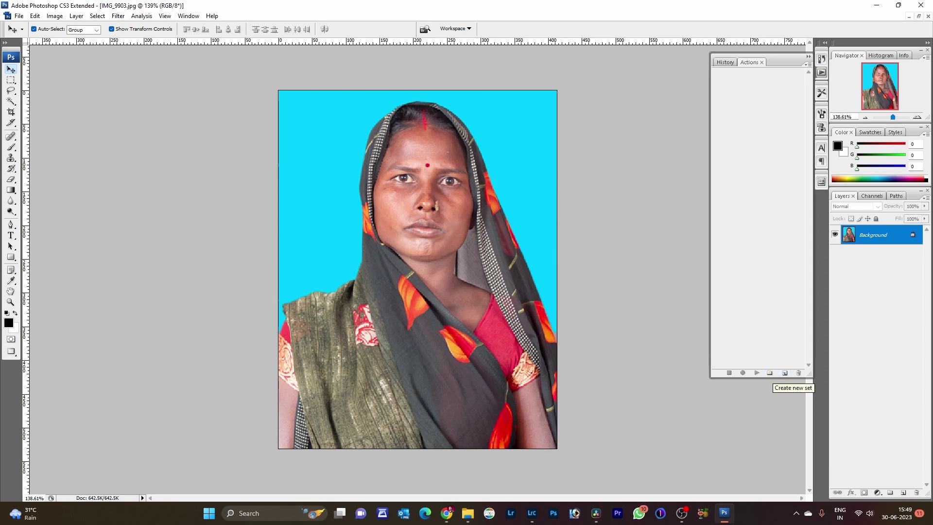
{"action": "left_click", "coordinate": [770, 373]}
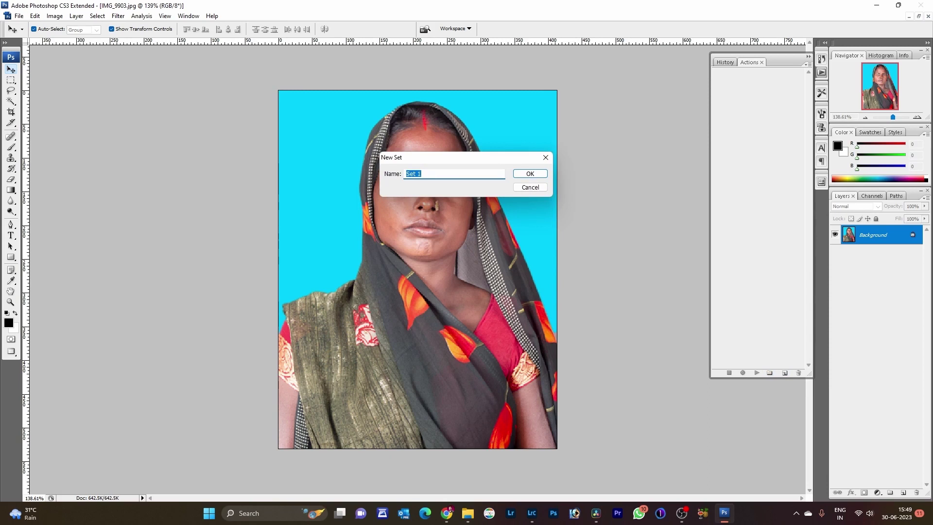
{"action": "type", "text": "Passpo"}
{"action": "type", "text": "rt"}
{"action": "key", "text": "Return"}
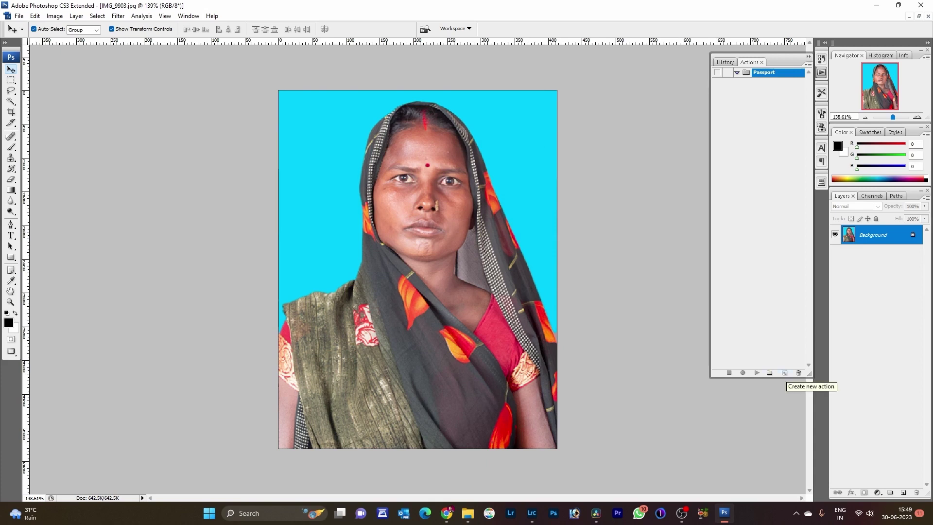
Create a 'Passport' action with the F2 shortcut and a Red label, and start recording
{"action": "left_click", "coordinate": [784, 373]}
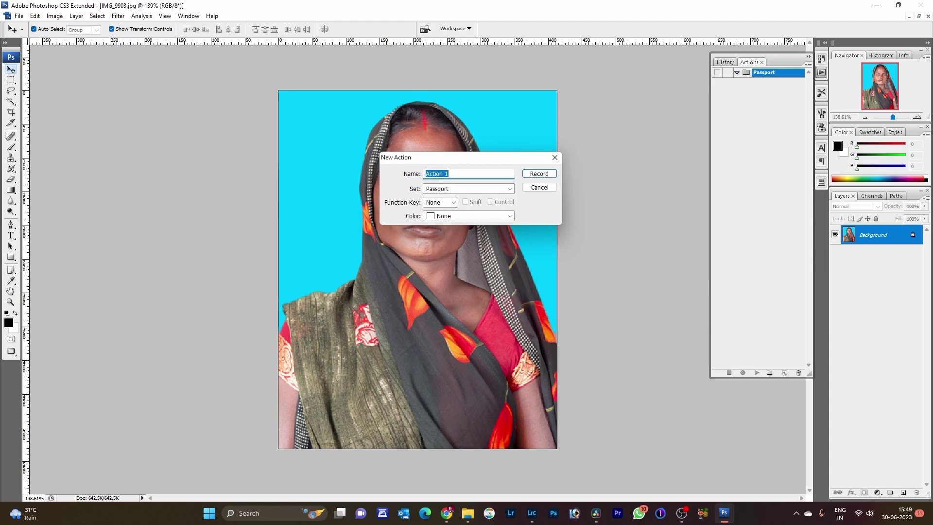
{"action": "type", "text": "P"}
{"action": "type", "text": "asspor"}
{"action": "type", "text": "t"}
{"action": "left_click", "coordinate": [439, 202]}
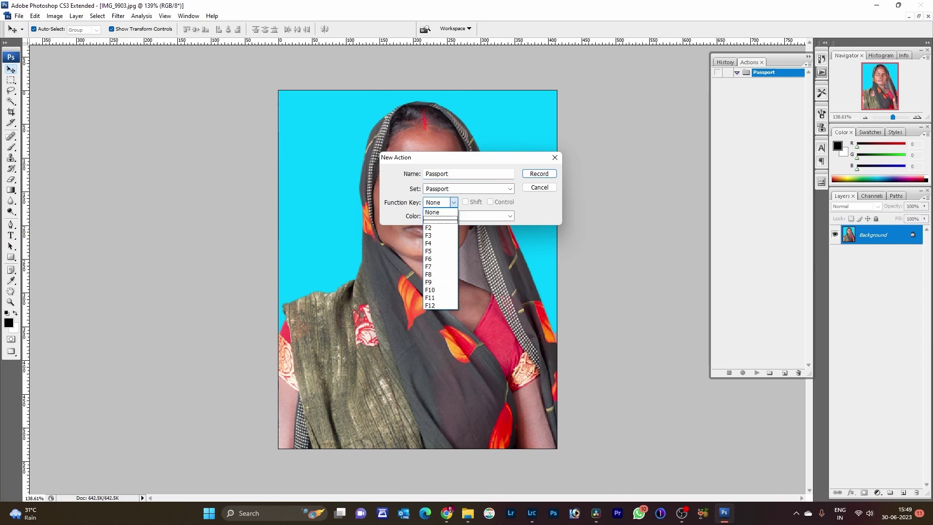
{"action": "left_click", "coordinate": [440, 227]}
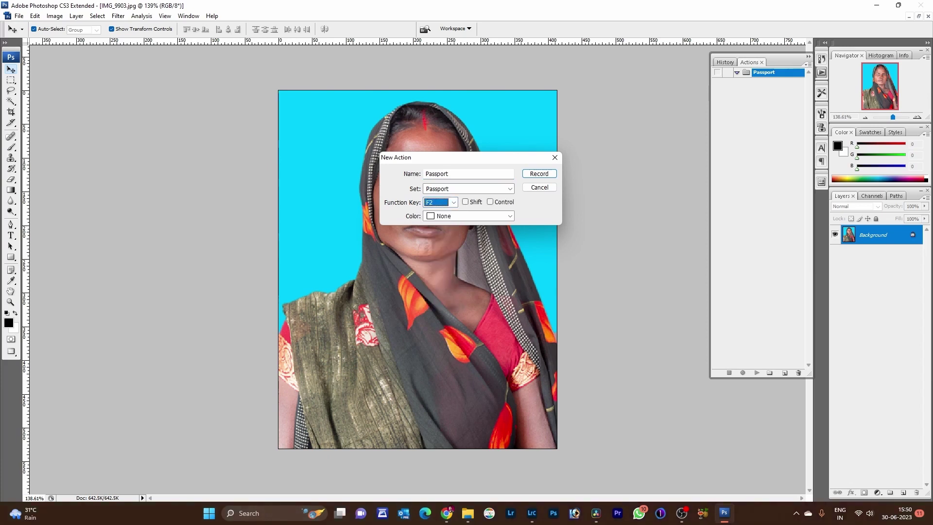
{"action": "left_click", "coordinate": [466, 216]}
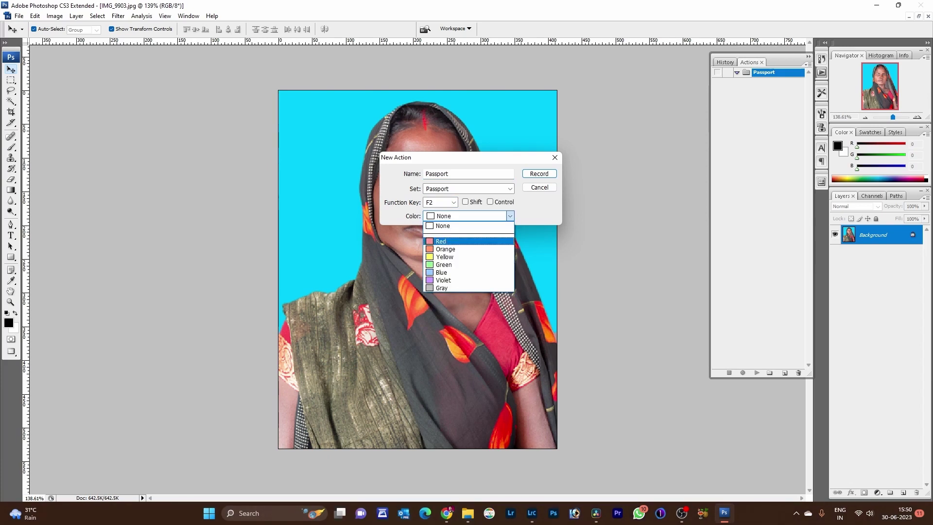
{"action": "left_click", "coordinate": [466, 241]}
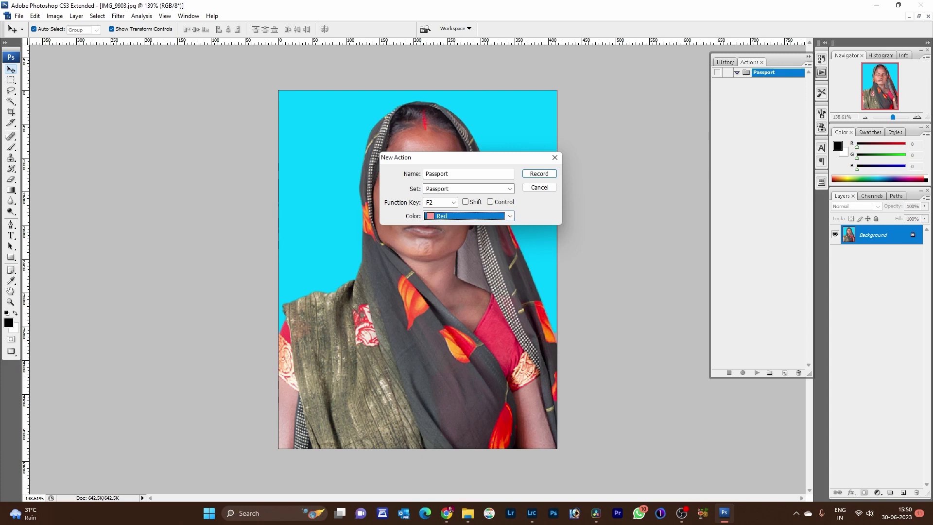
{"action": "left_click", "coordinate": [539, 174]}
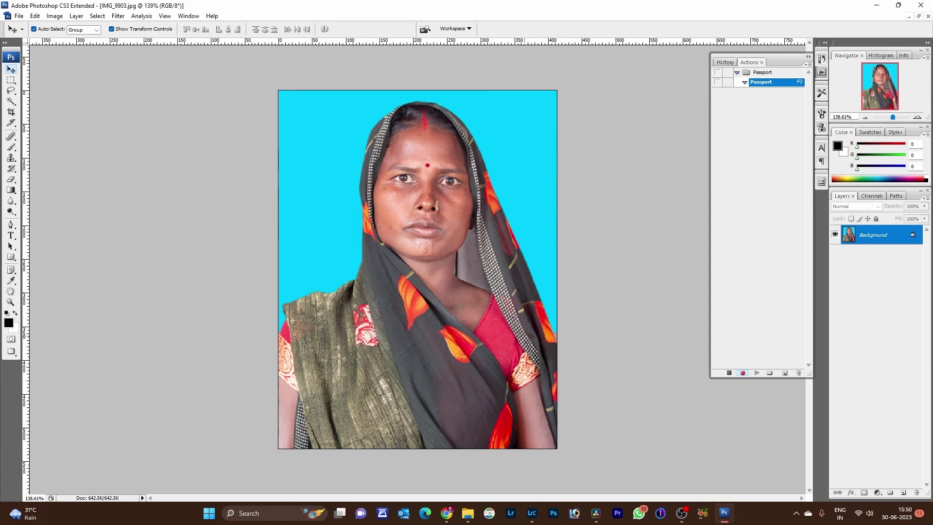
Copy the whole photo and start a new document using the Custom preset
{"action": "key", "text": "ctrl+a"}
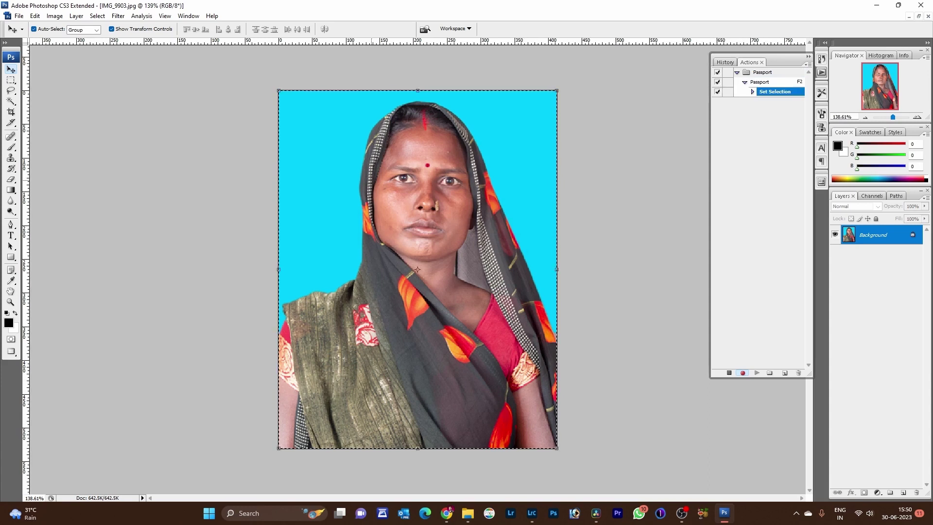
{"action": "key", "text": "ctrl+c"}
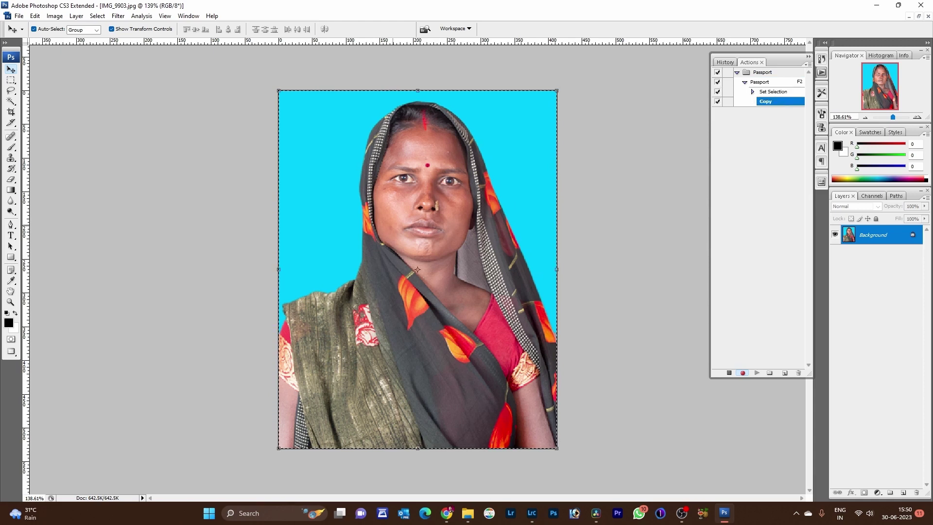
{"action": "key", "text": "ctrl+n"}
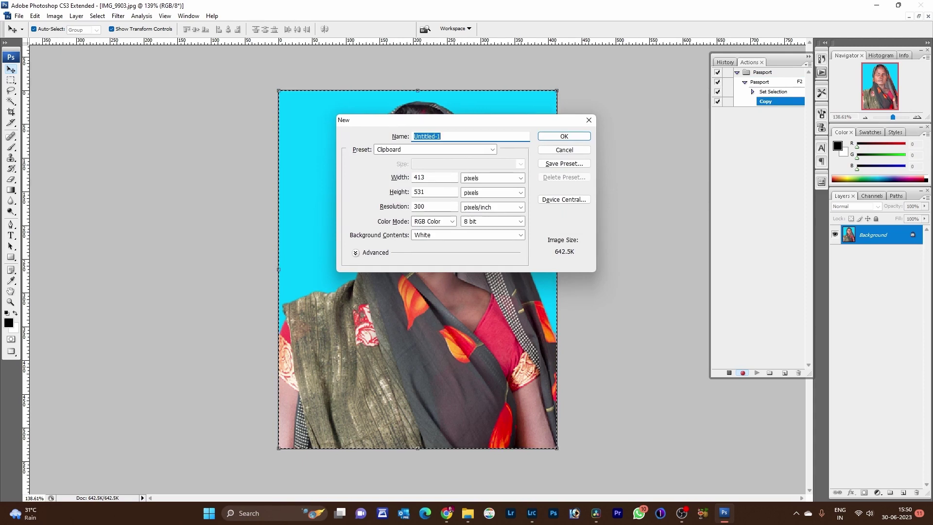
{"action": "key", "text": "Tab"}
{"action": "key", "text": "alt+Down"}
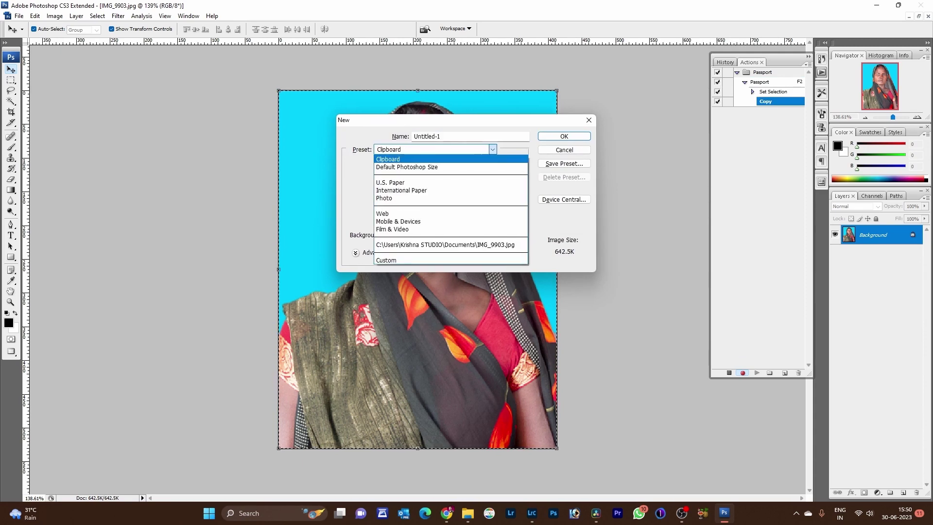
{"action": "key", "text": "Down"}
{"action": "key", "text": "Down"}
{"action": "key", "text": "Down"}
{"action": "key", "text": "Down"}
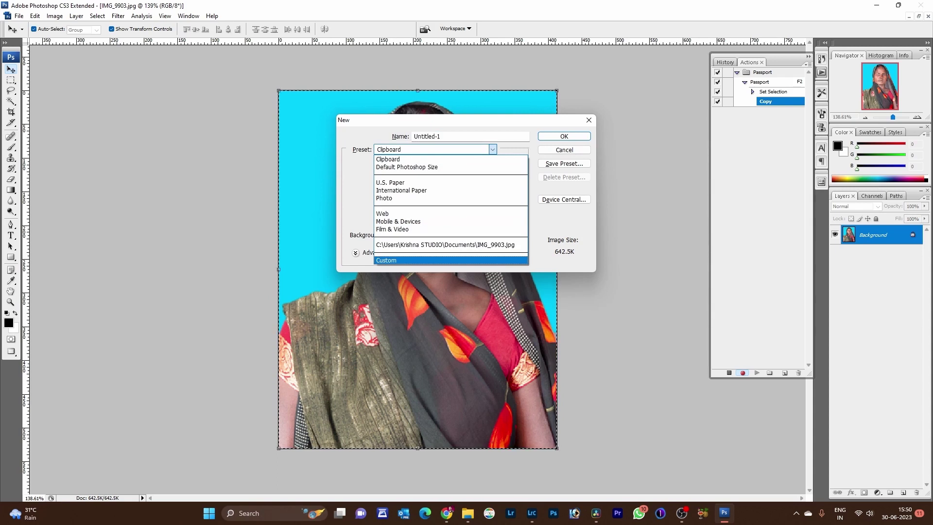
{"action": "key", "text": "Return"}
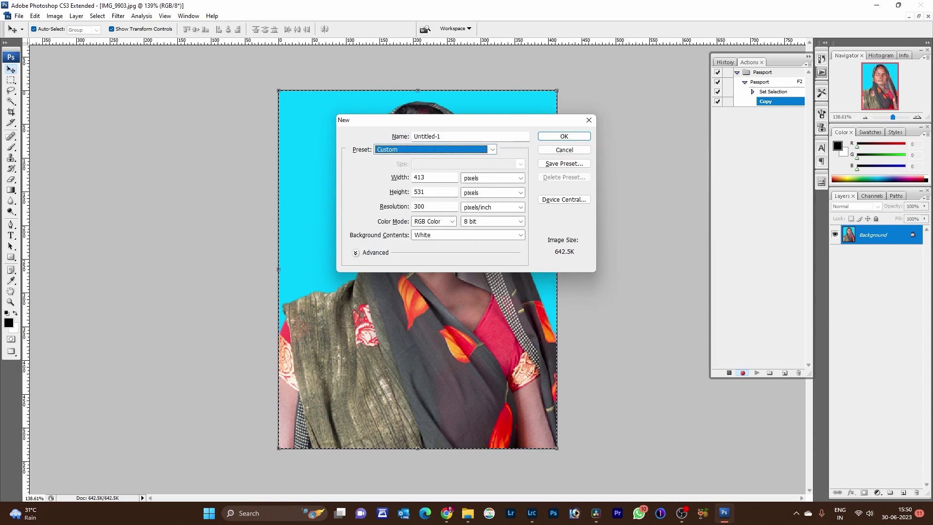
Set the new document size to 4 inches wide by 6 inches high
{"action": "key", "text": "Tab"}
{"action": "key", "text": "Tab"}
{"action": "key", "text": "alt+Down"}
{"action": "key", "text": "Down"}
{"action": "key", "text": "Return"}
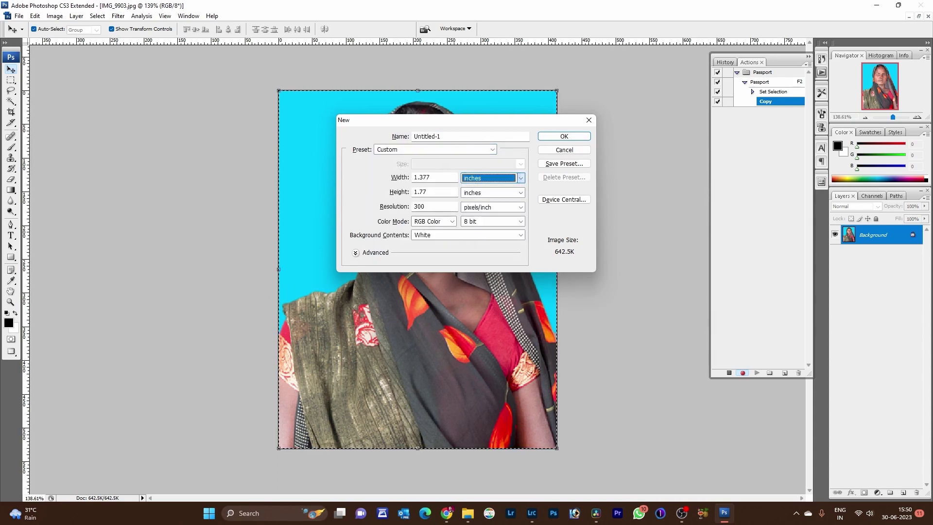
{"action": "key", "text": "shift+Tab"}
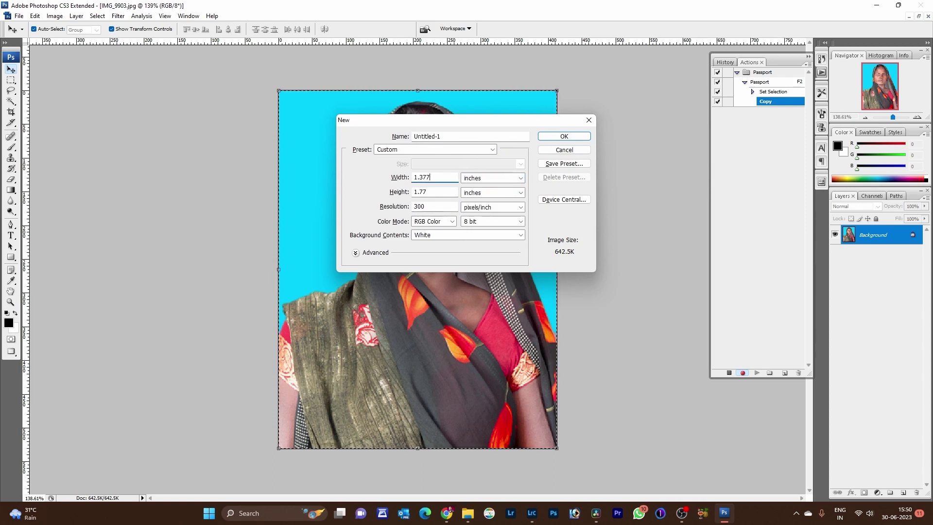
{"action": "key", "text": "BackSpace"}
{"action": "key", "text": "BackSpace"}
{"action": "key", "text": "BackSpace"}
{"action": "key", "text": "BackSpace"}
{"action": "key", "text": "BackSpace"}
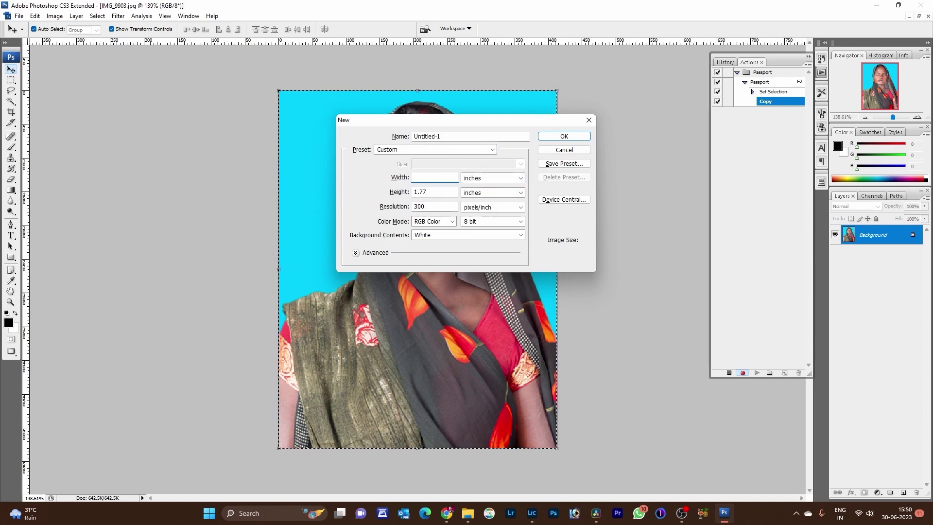
{"action": "type", "text": "4"}
{"action": "key", "text": "Tab"}
{"action": "key", "text": "Tab"}
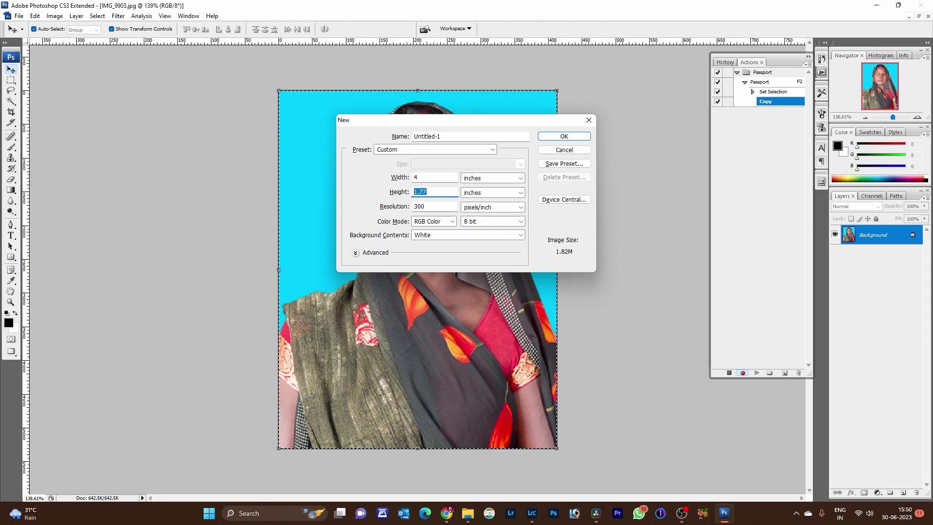
{"action": "type", "text": "6"}
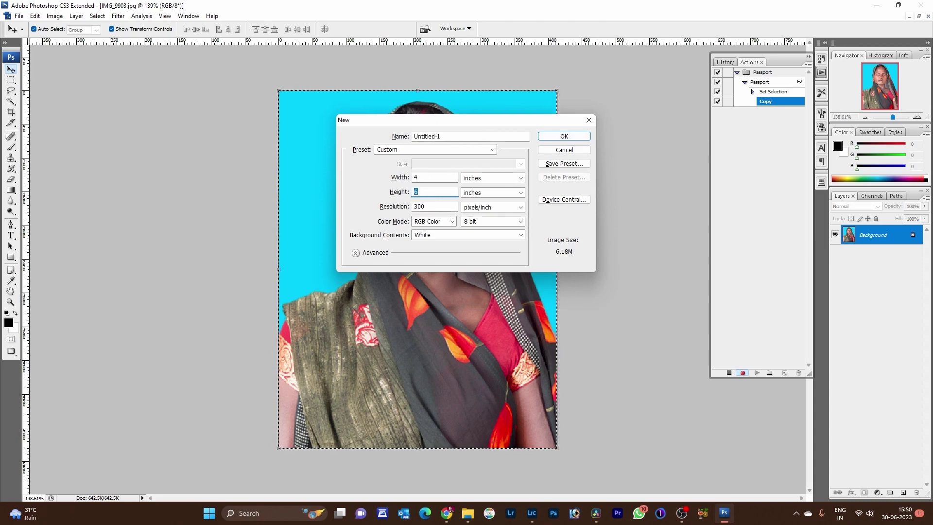
Create the 4×6-inch document and paste the photo into it as Layer 1
{"action": "left_click", "coordinate": [356, 253]}
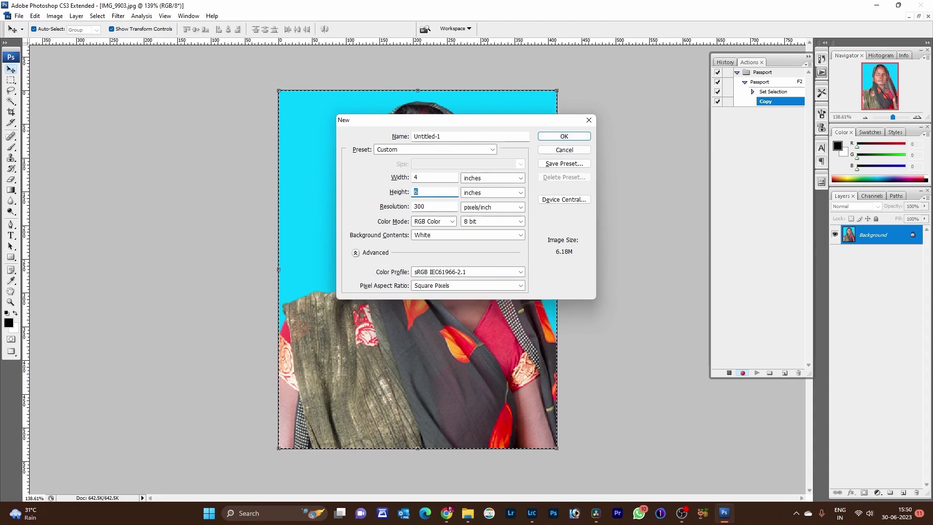
{"action": "left_click", "coordinate": [355, 252]}
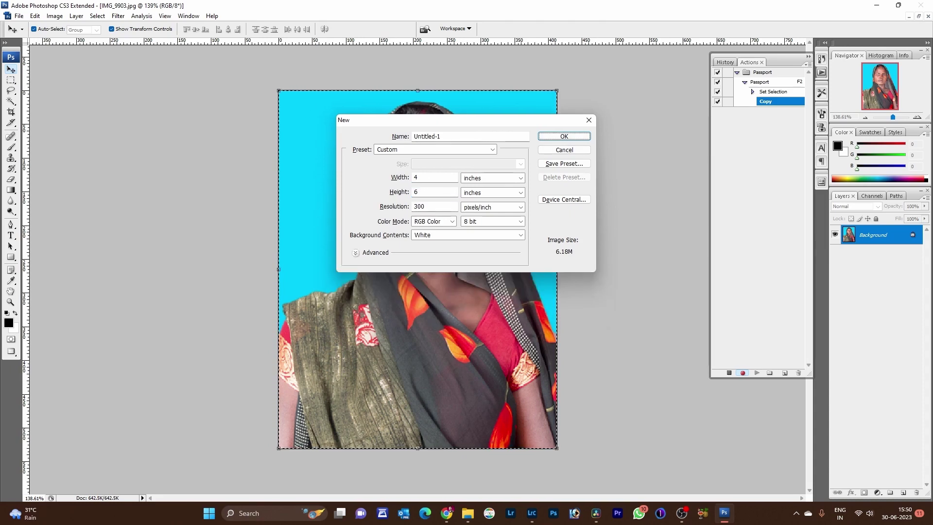
{"action": "left_click", "coordinate": [564, 136]}
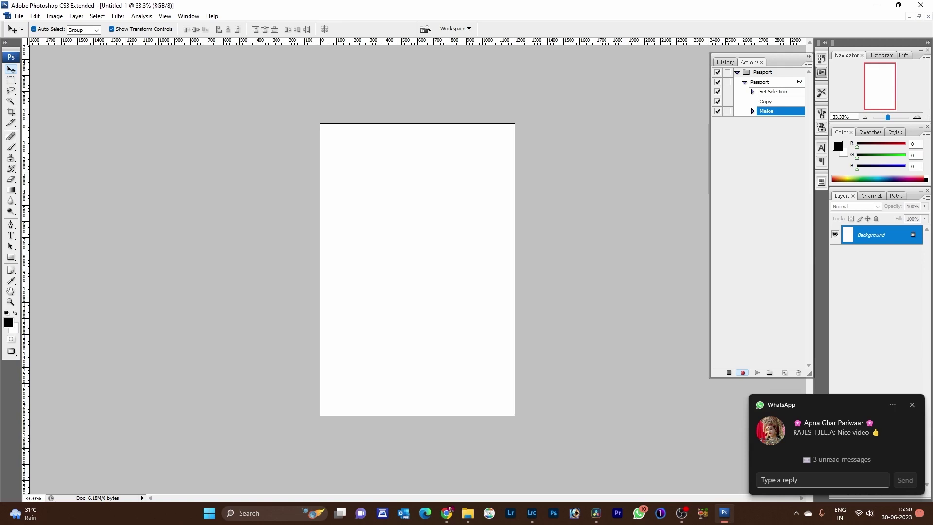
{"action": "key", "text": "ctrl+v"}
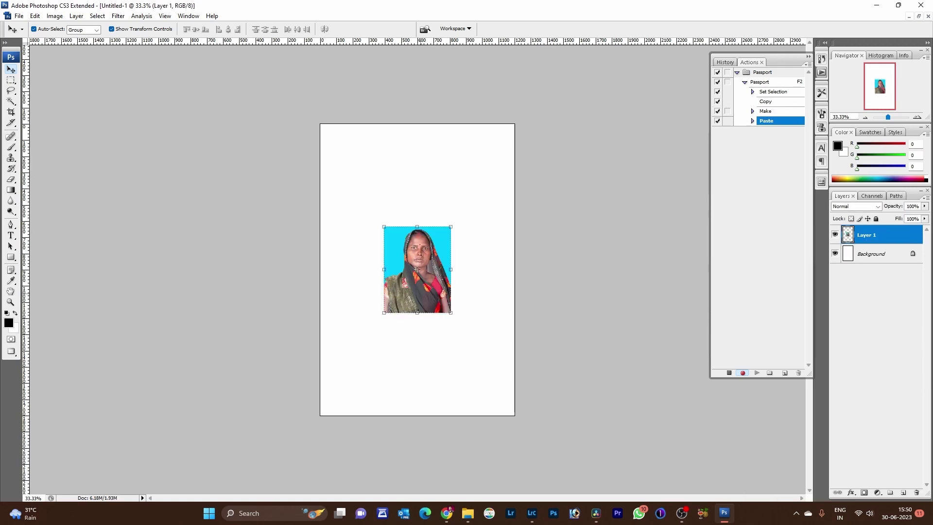
{"action": "key", "text": "alt+]"}
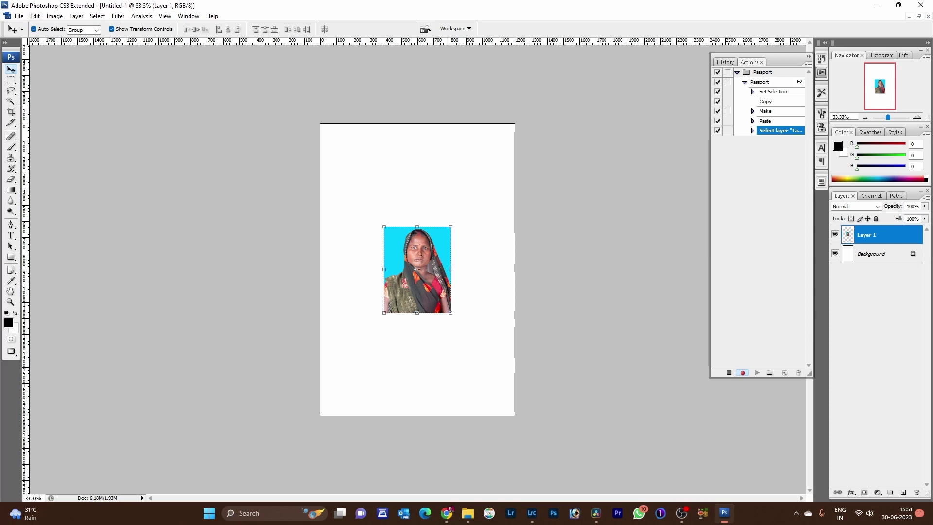
Apply a black, centre-located Edit > Stroke around the pasted photo layer
{"action": "left_click", "coordinate": [35, 16]}
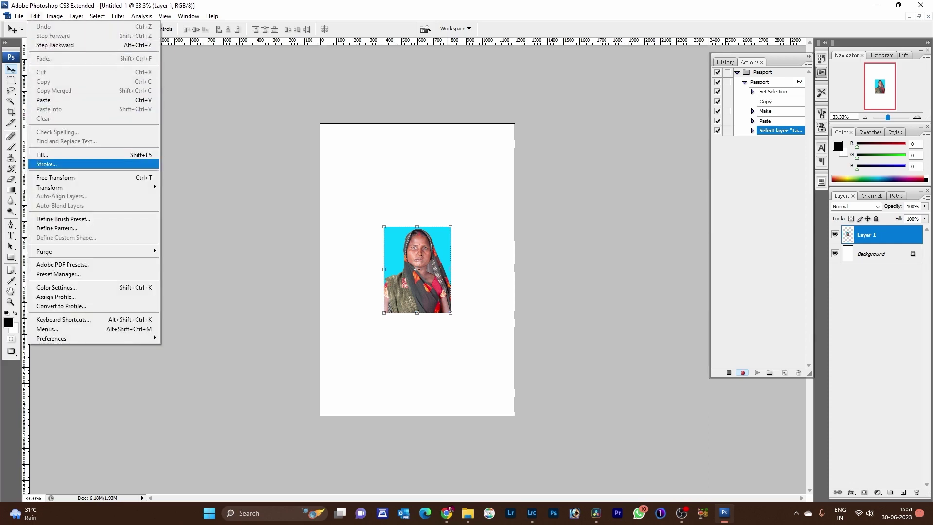
{"action": "left_click", "coordinate": [47, 165]}
{"action": "left_click_drag", "start_coordinate": [461, 122], "coordinate": [599, 151]}
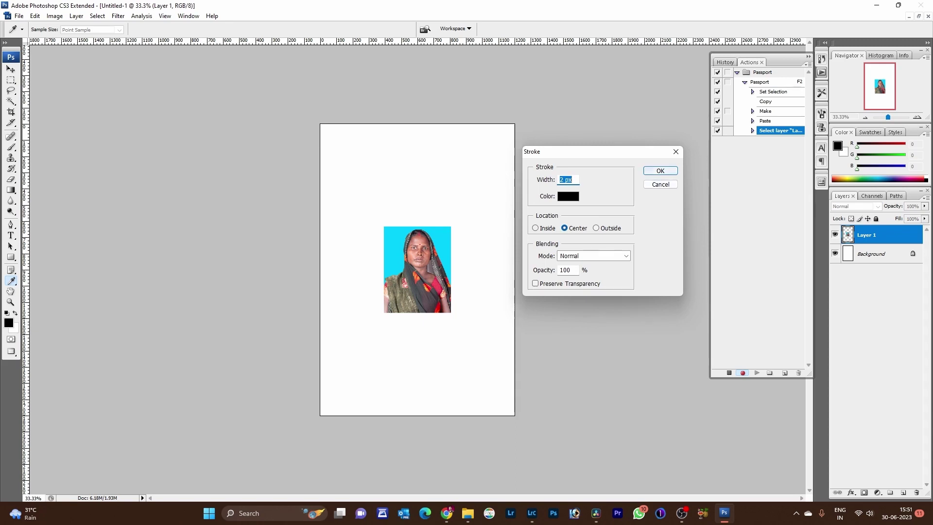
{"action": "key", "text": "Return"}
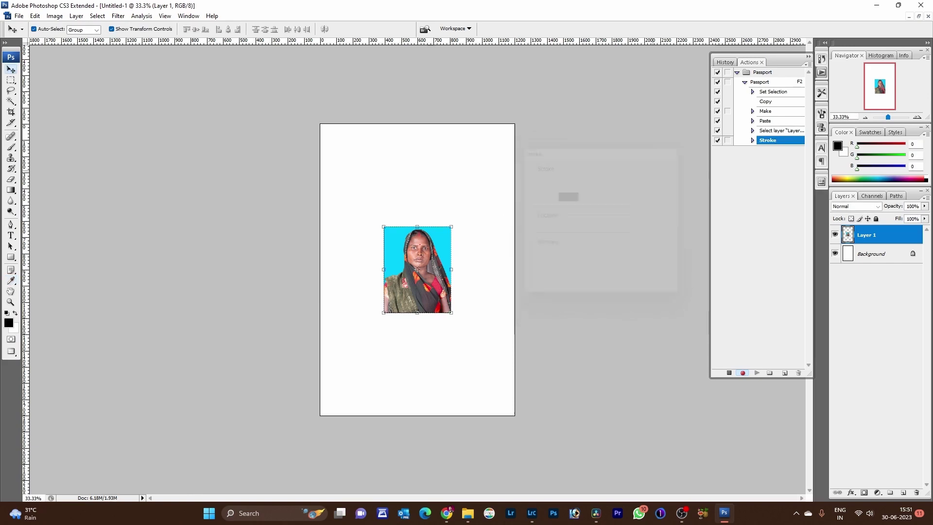
Move the photo to the sheet's top-left corner and select its layer
{"action": "key", "text": "v"}
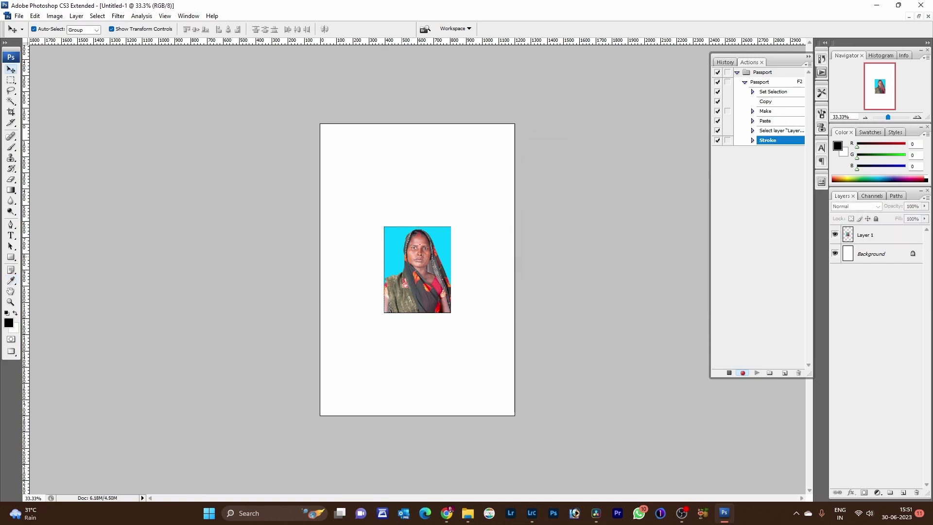
{"action": "scroll", "coordinate": [417, 270], "scroll_direction": "up", "scroll_amount": 4}
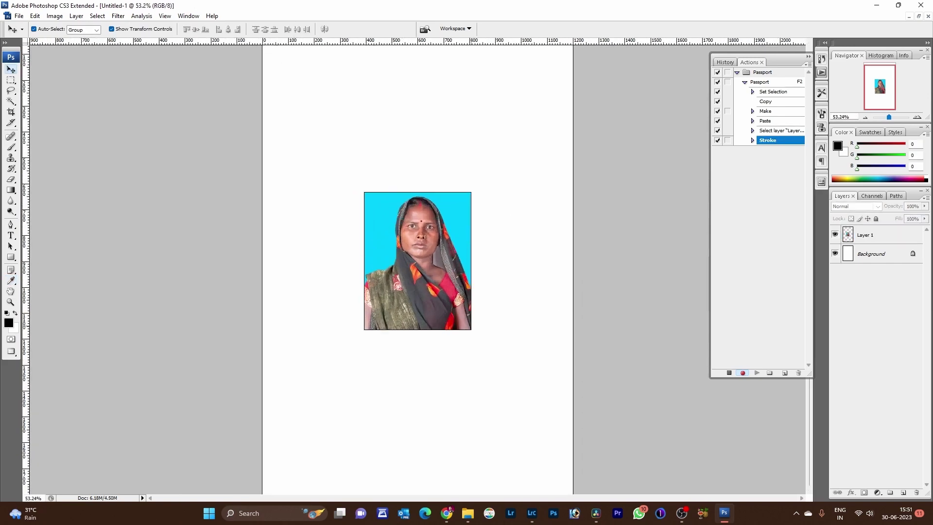
{"action": "scroll", "coordinate": [417, 270], "scroll_direction": "down", "scroll_amount": 2}
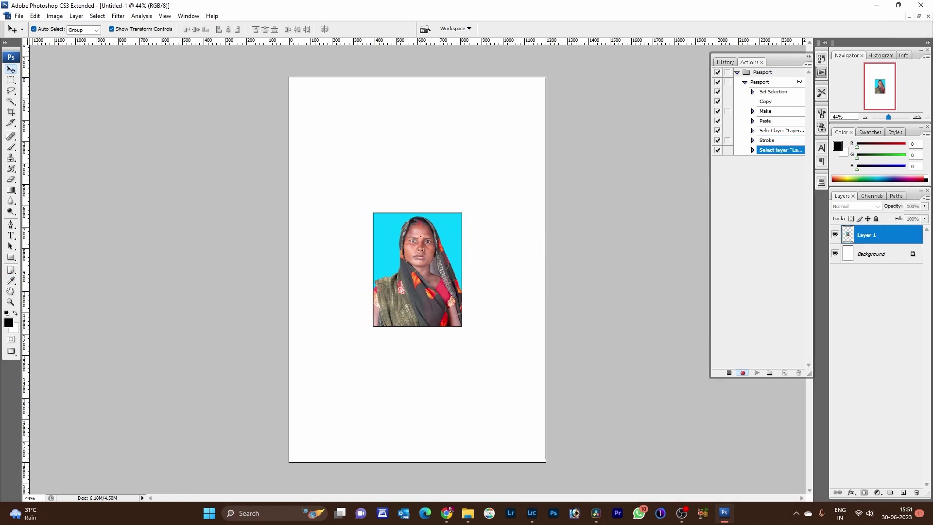
{"action": "left_click_drag", "start_coordinate": [418, 263], "coordinate": [343, 142]}
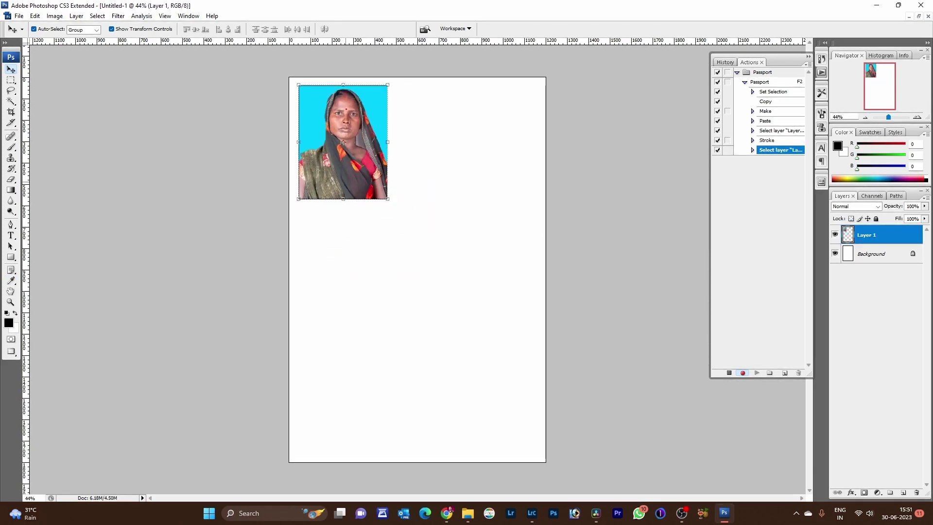
{"action": "right_click", "coordinate": [345, 182]}
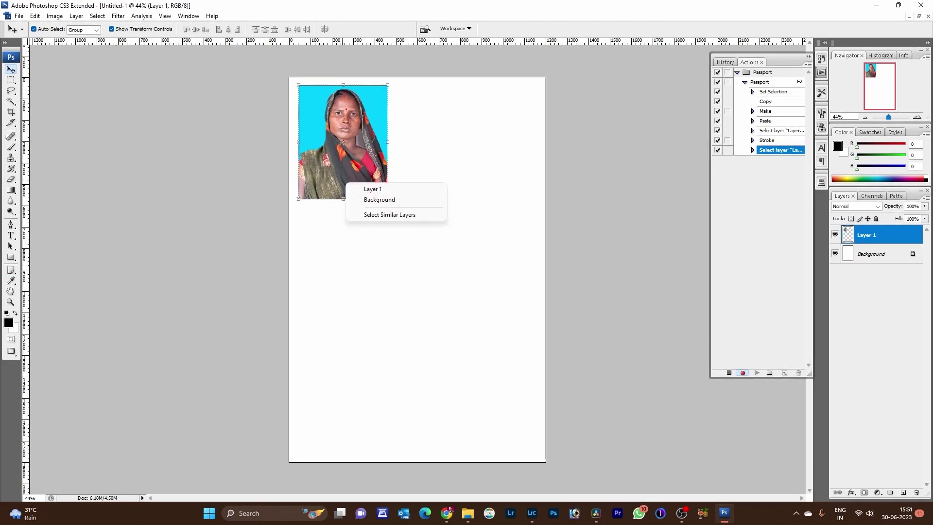
{"action": "left_click", "coordinate": [372, 188]}
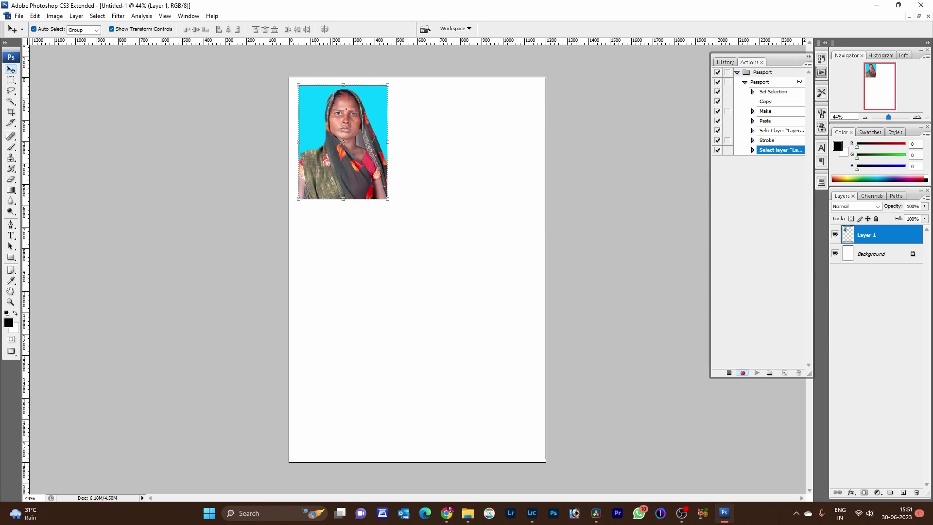
Rotate the photo 90° clockwise and settle it into the top-left corner
{"action": "key", "text": "ctrl+t"}
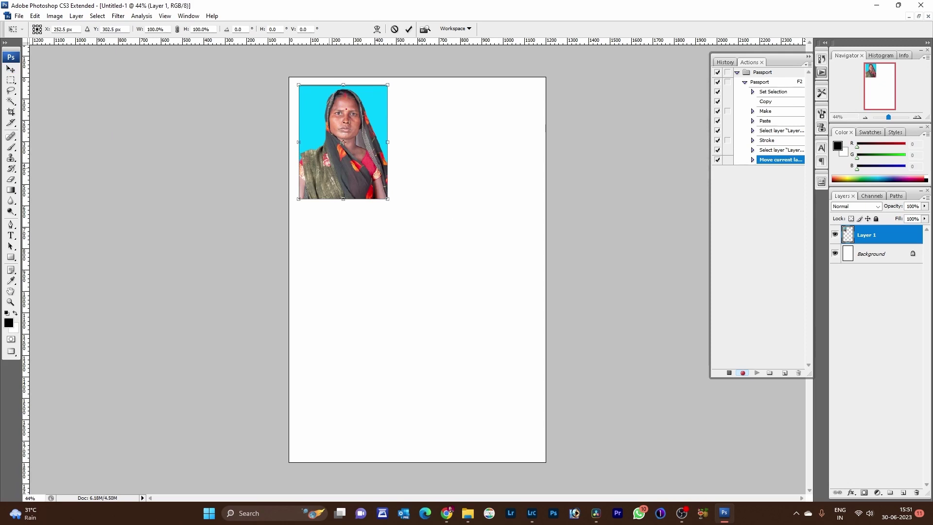
{"action": "right_click", "coordinate": [329, 169]}
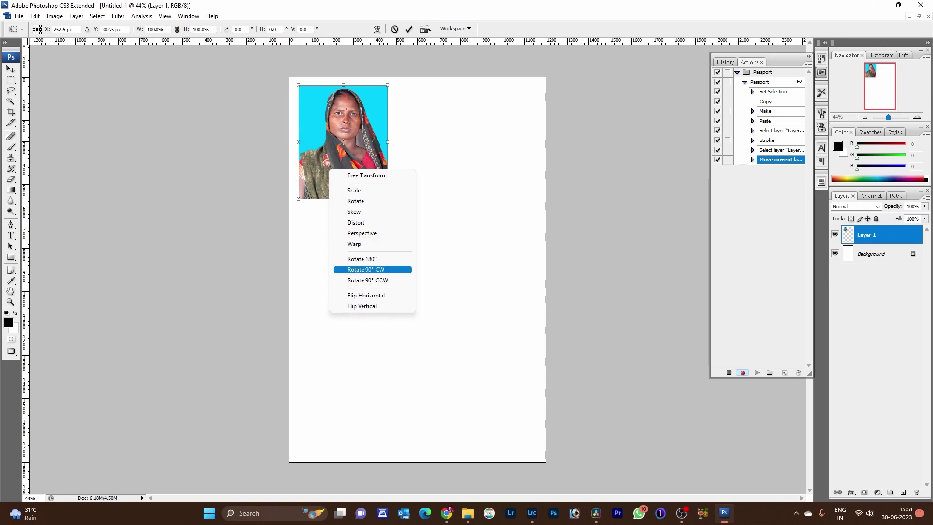
{"action": "left_click", "coordinate": [370, 270]}
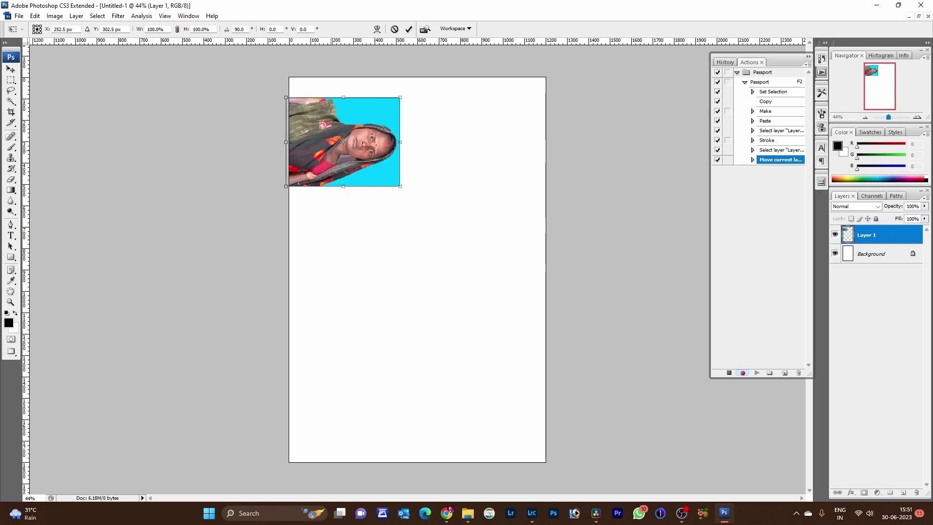
{"action": "mouse_move", "coordinate": [344, 142]}
{"action": "left_mouse_down"}
{"action": "mouse_move", "coordinate": [362, 134]}
{"action": "mouse_move", "coordinate": [356, 129]}
{"action": "left_mouse_up"}
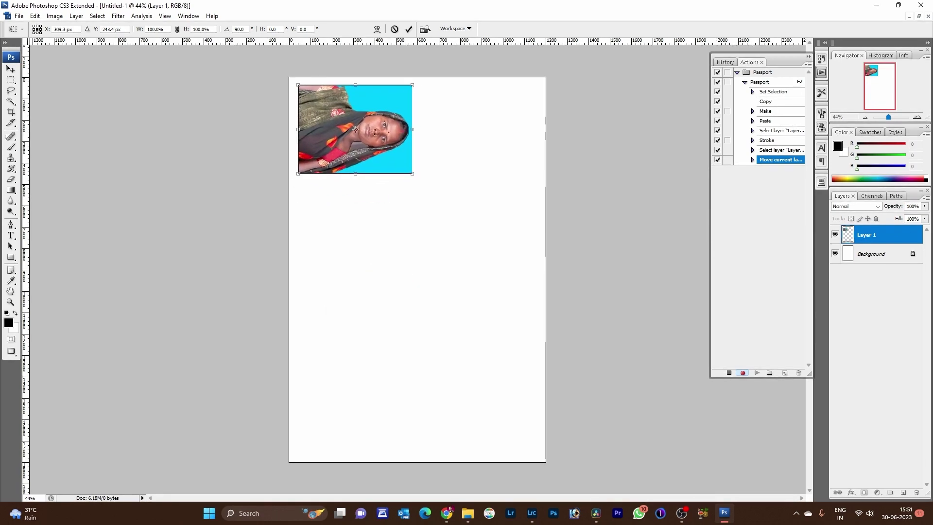
{"action": "key", "text": "Return"}
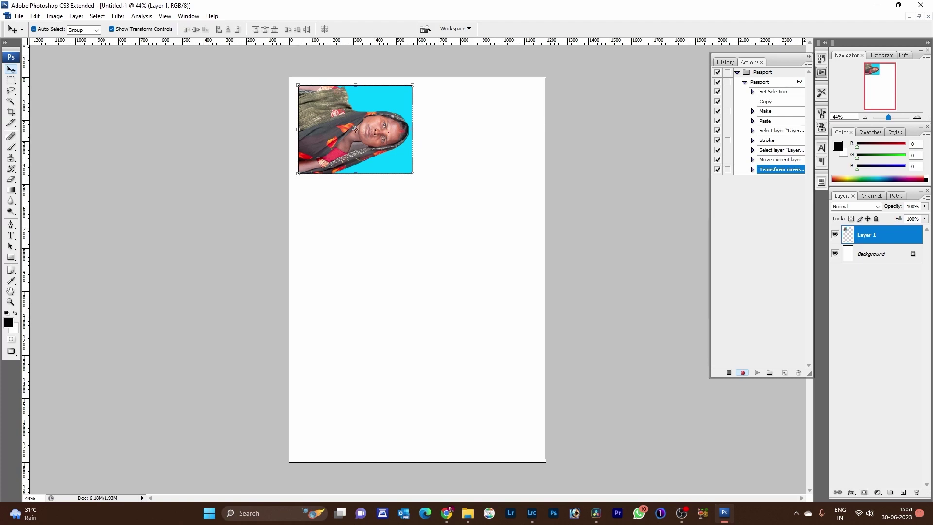
Alt-drag a copy of the photo beside the original and merge both into one layer
{"action": "left_click", "coordinate": [111, 29]}
{"action": "left_click", "coordinate": [111, 29]}
{"action": "left_click_drag", "start_coordinate": [354, 129], "coordinate": [474, 128]}
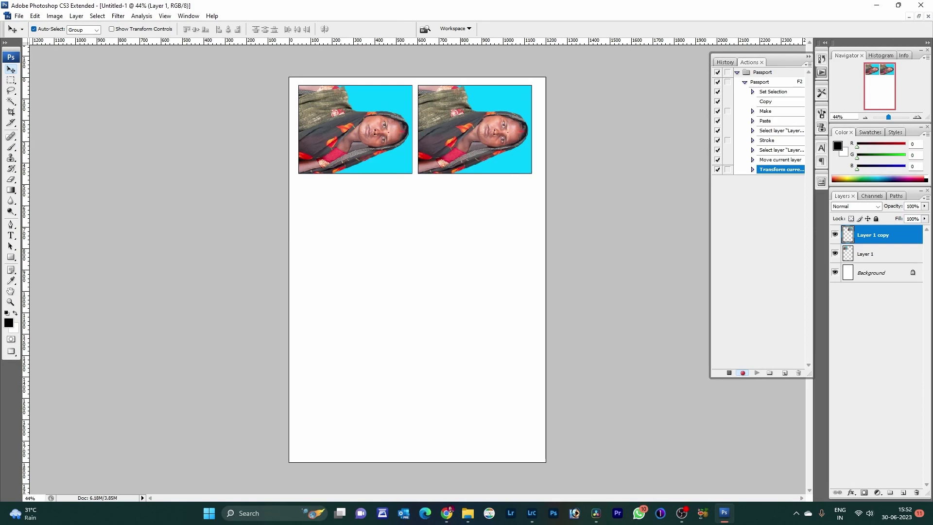
{"action": "key", "text": "ctrl+e"}
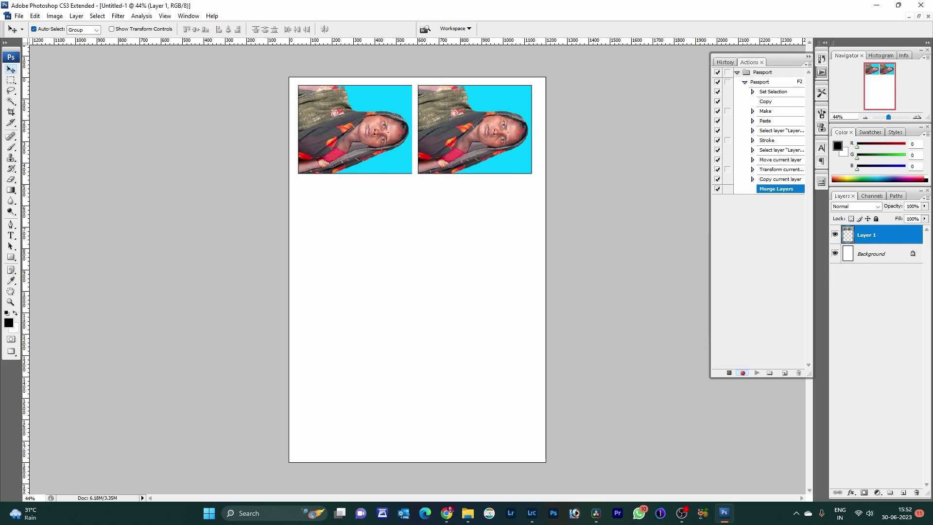
Duplicate the photo pair as a second row below and merge it into Layer 1
{"action": "key", "text": "shift+Right"}
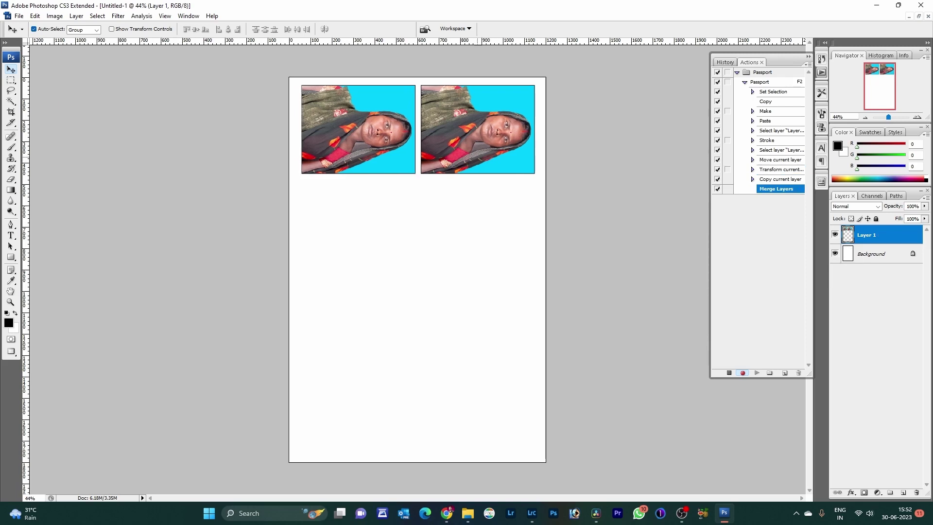
{"action": "key", "text": "shift+Right"}
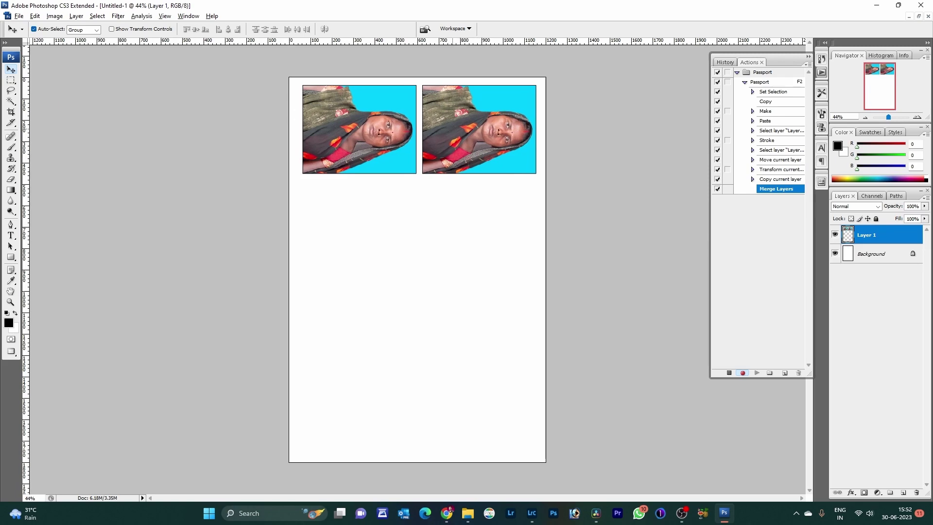
{"action": "key", "text": "shift+alt+Down"}
{"action": "key", "text": "shift+alt+Down"}
{"action": "key", "text": "shift+alt+Down"}
{"action": "key", "text": "shift+alt+Down"}
{"action": "key", "text": "shift+alt+Down"}
{"action": "key", "text": "shift+alt+Down"}
{"action": "key", "text": "shift+alt+Down"}
{"action": "key", "text": "shift+alt+Down"}
{"action": "key", "text": "shift+alt+Down"}
{"action": "key", "text": "shift+alt+Down"}
{"action": "key", "text": "shift+alt+Down"}
{"action": "key", "text": "shift+alt+Down"}
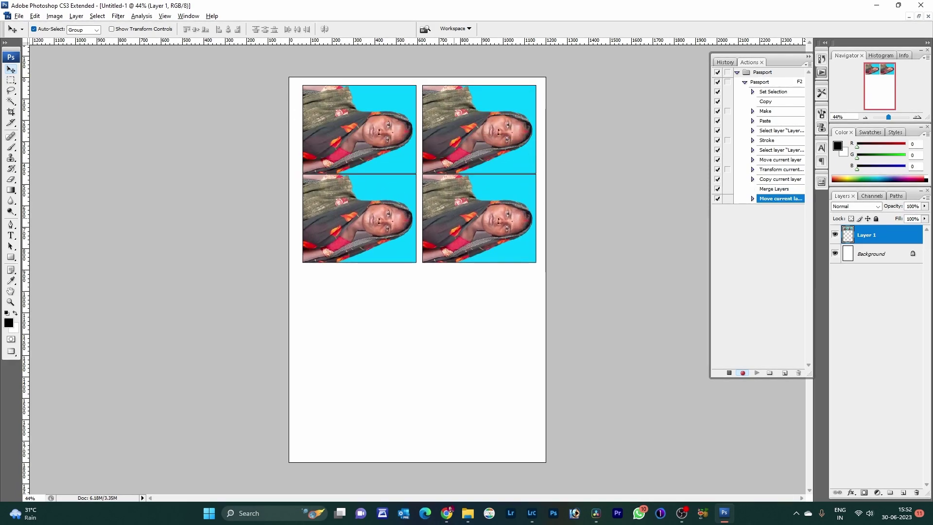
{"action": "key", "text": "shift+Down"}
{"action": "key", "text": "shift+Down"}
{"action": "key", "text": "shift+Down"}
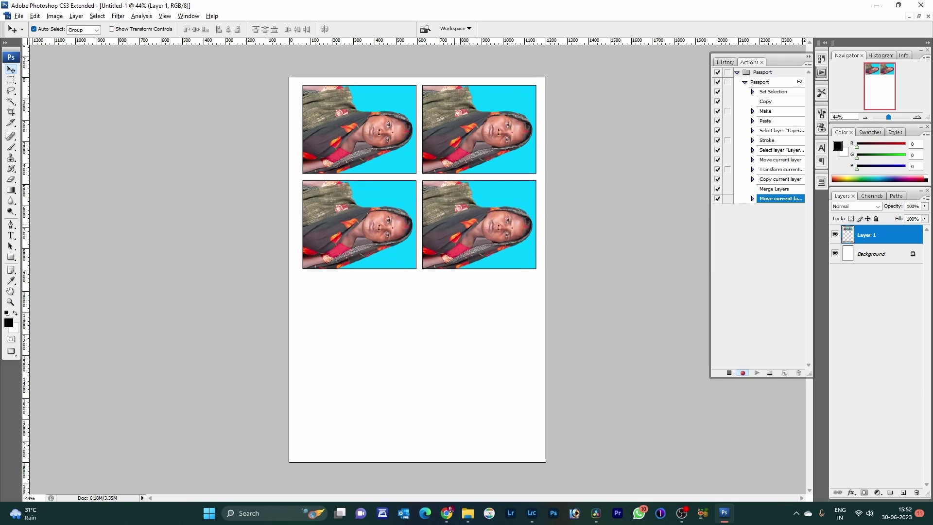
{"action": "key", "text": "shift+Up"}
{"action": "key", "text": "ctrl+j"}
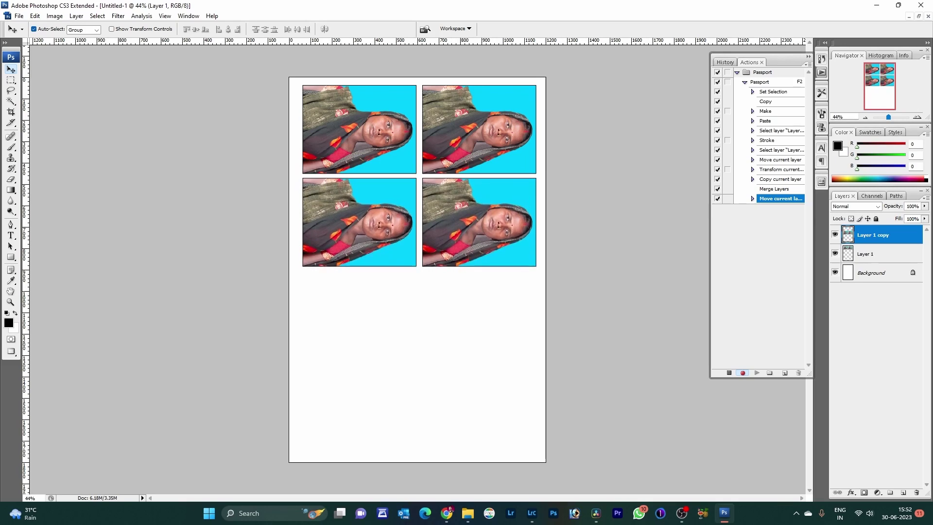
{"action": "key", "text": "ctrl+e"}
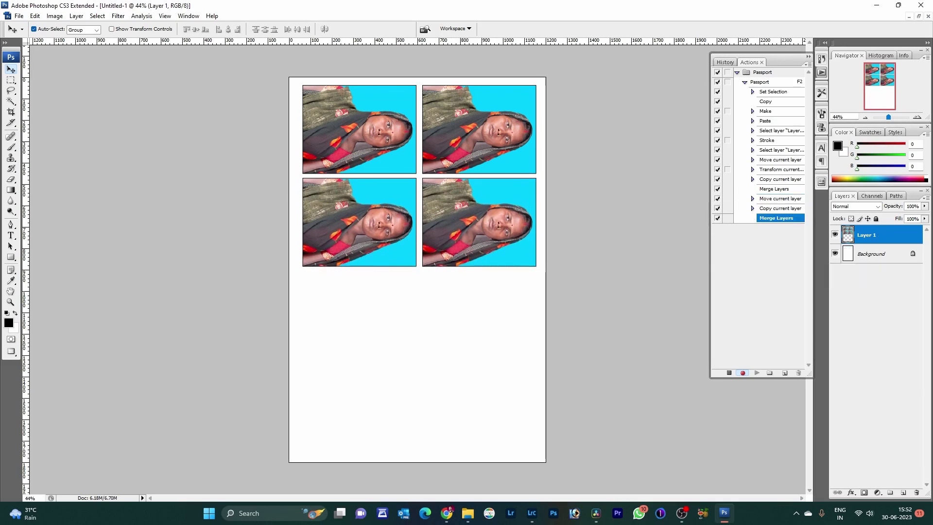
Copy the two rows down to make four rows, then close the sheet without saving
{"action": "key", "text": "ctrl+j"}
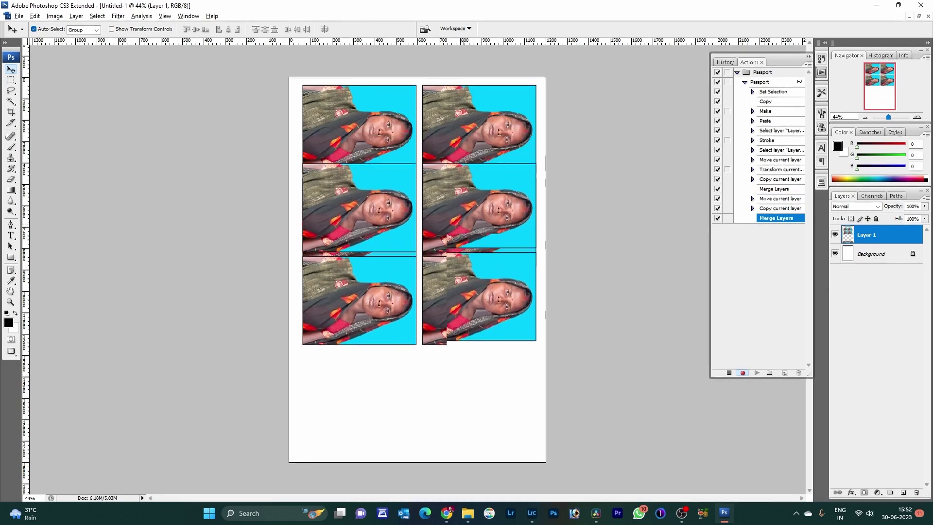
{"action": "key", "text": "shift+Down"}
{"action": "key", "text": "shift+Down"}
{"action": "key", "text": "shift+Down"}
{"action": "key", "text": "ctrl+e"}
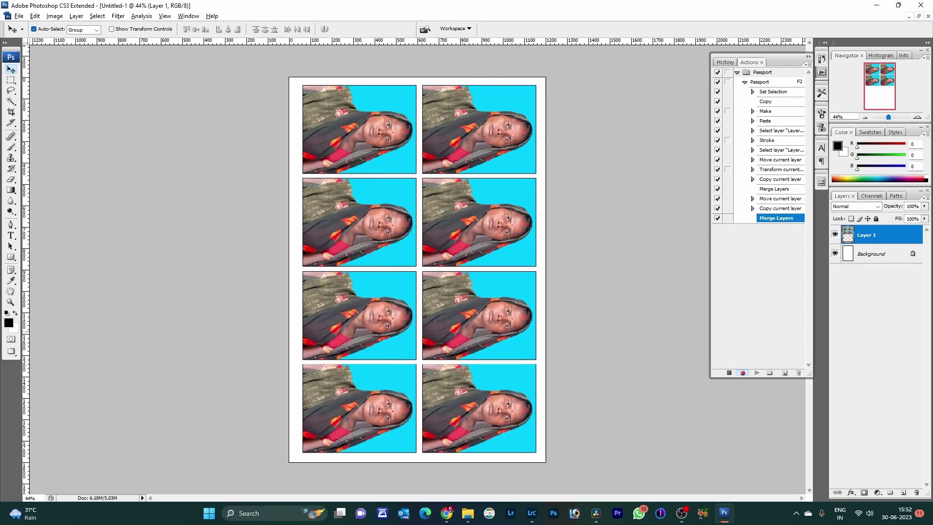
{"action": "key", "text": "ctrl+j"}
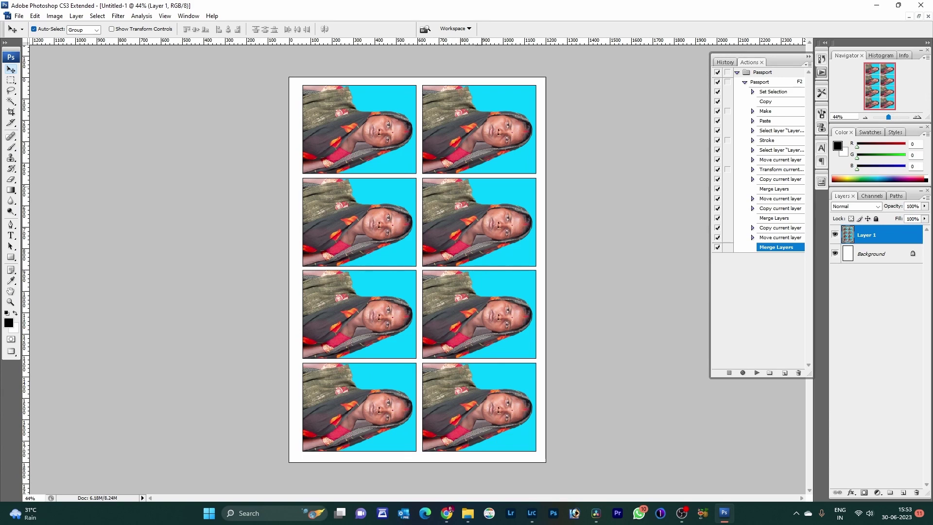
{"action": "key", "text": "ctrl+w"}
{"action": "key", "text": "n"}
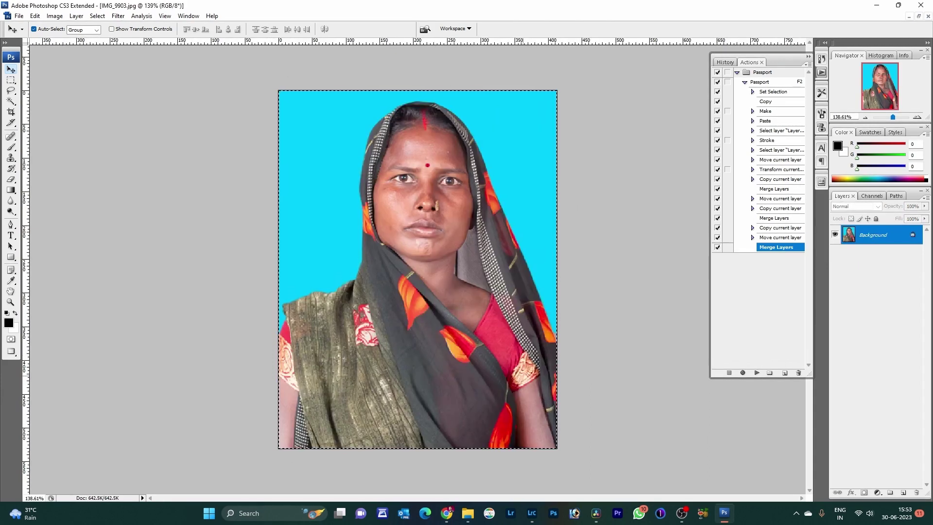
Deselect the portrait, play the Passport action with F2, and zoom in on the new sheet
{"action": "key", "text": "ctrl+d"}
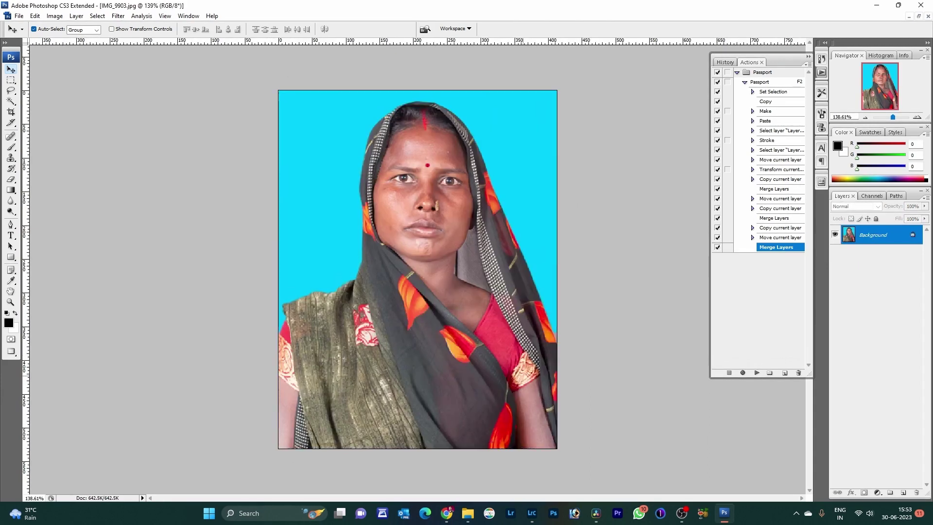
{"action": "key", "text": "F2"}
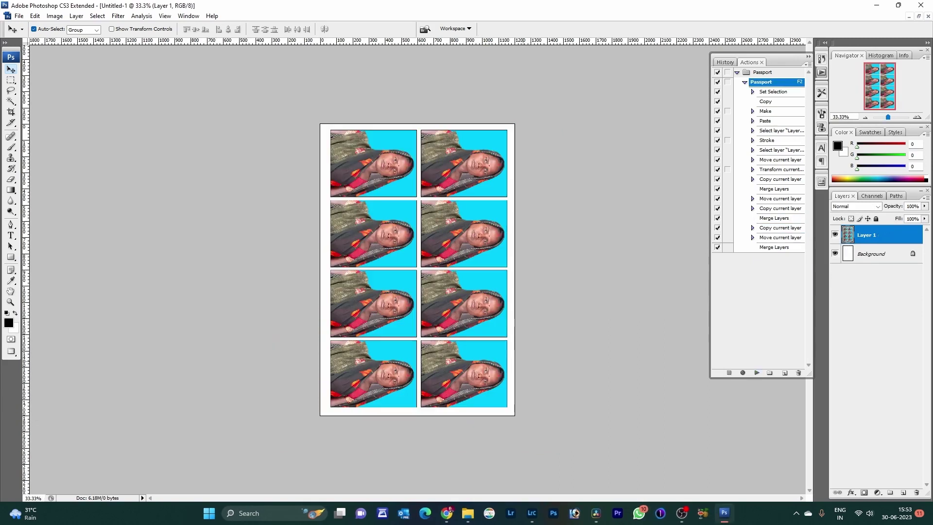
{"action": "key", "text": "ctrl+plus"}
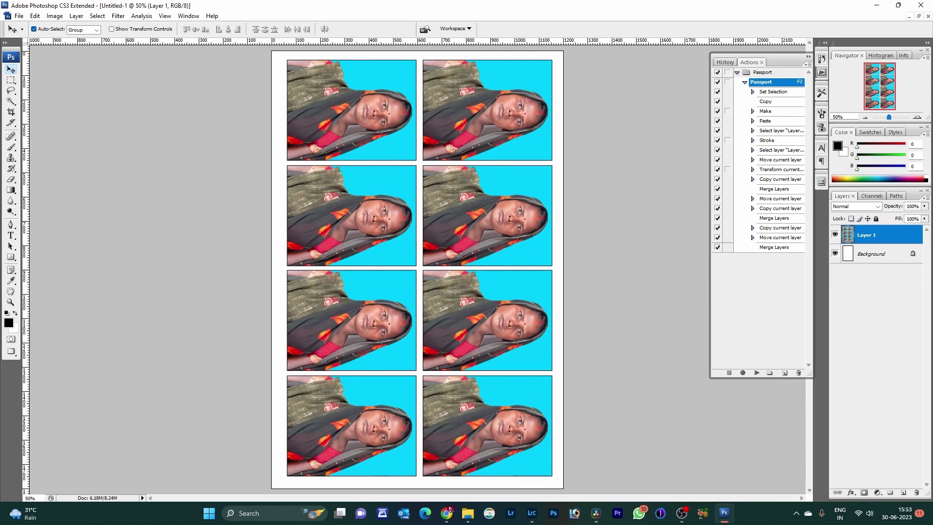
{"action": "key", "text": "alt+f"}
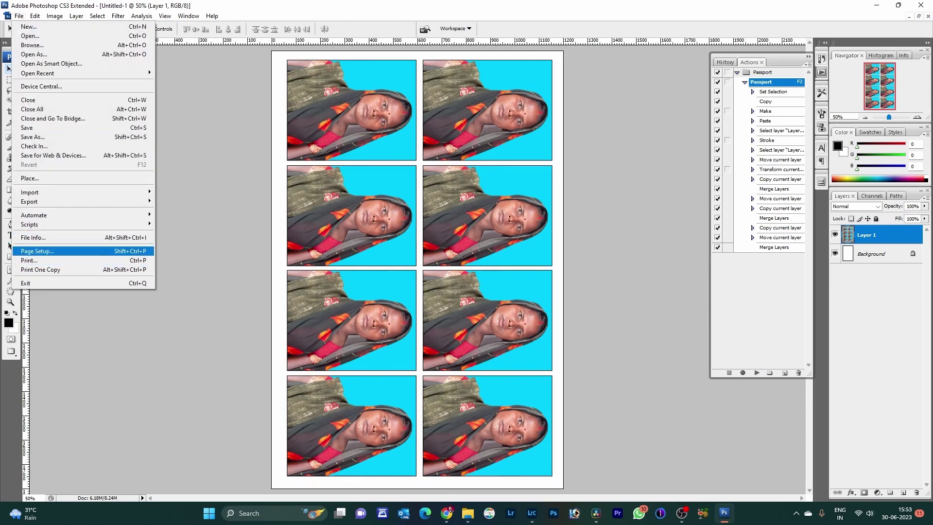
In the printer properties, keep Photo Paper Plus Glossy II and High quality, and enable grayscale
{"action": "key", "text": "Down"}
{"action": "key", "text": "Return"}
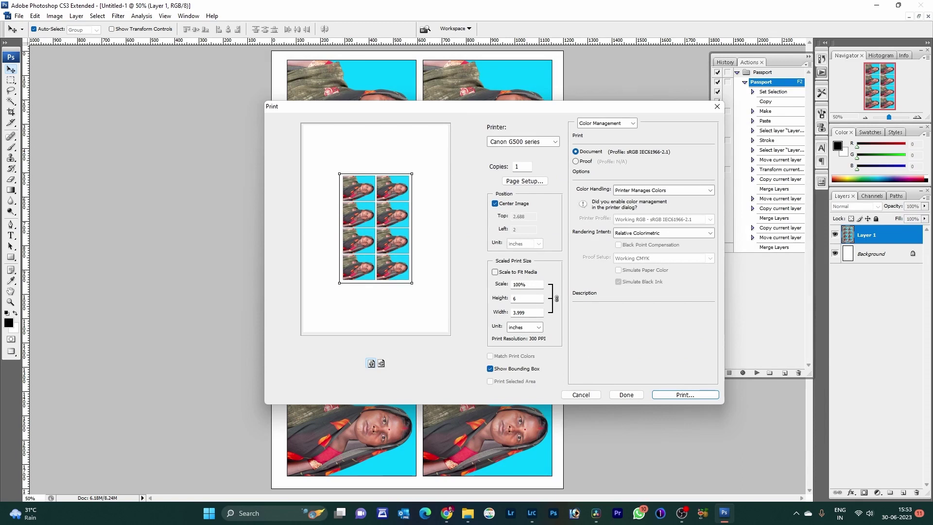
{"action": "left_click", "coordinate": [525, 181]}
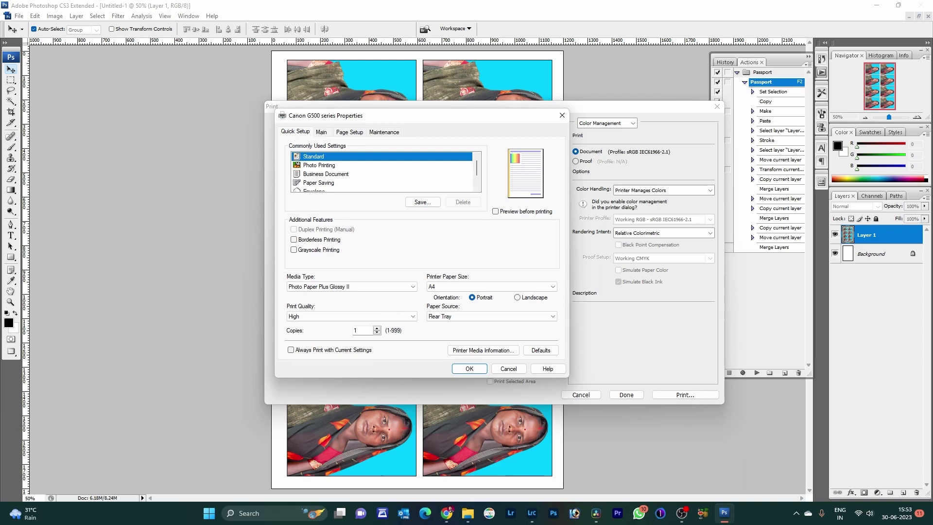
{"action": "left_click_drag", "start_coordinate": [395, 117], "coordinate": [568, 124]}
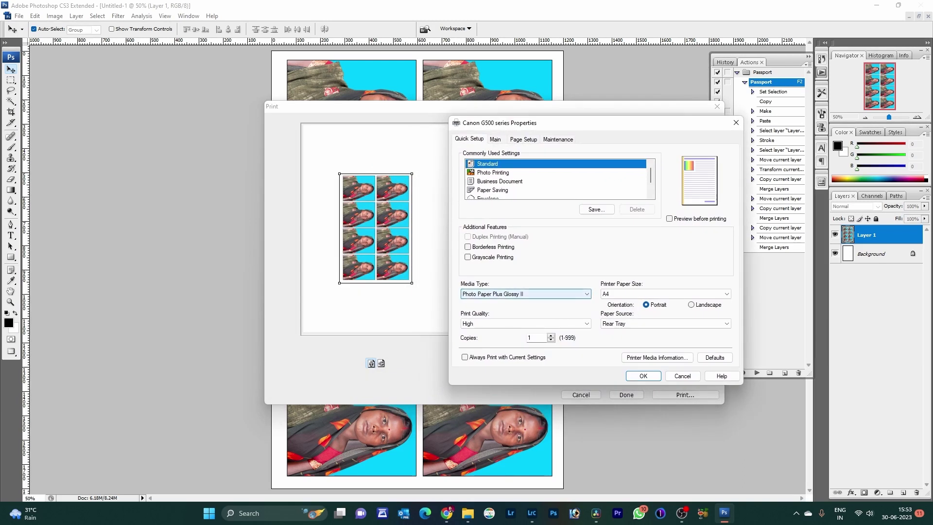
{"action": "left_click", "coordinate": [525, 294]}
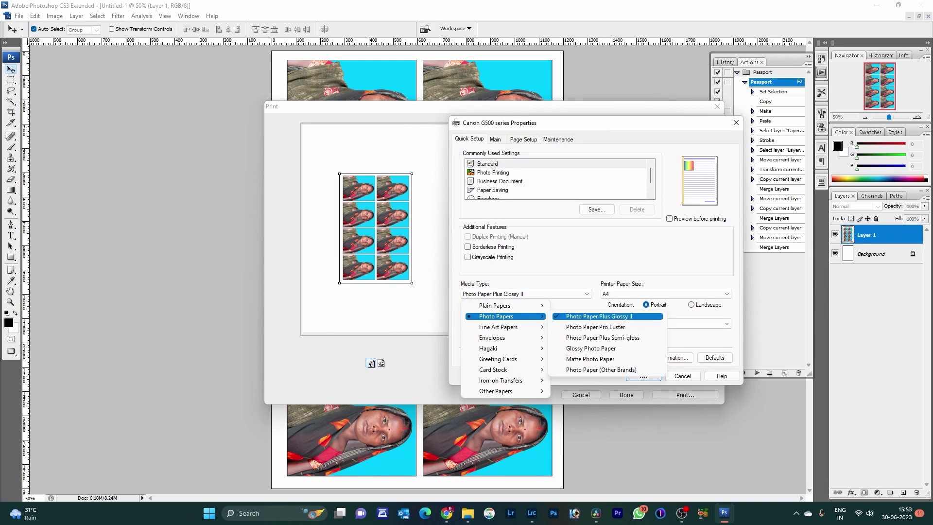
{"action": "left_click", "coordinate": [598, 316]}
{"action": "left_click", "coordinate": [468, 257]}
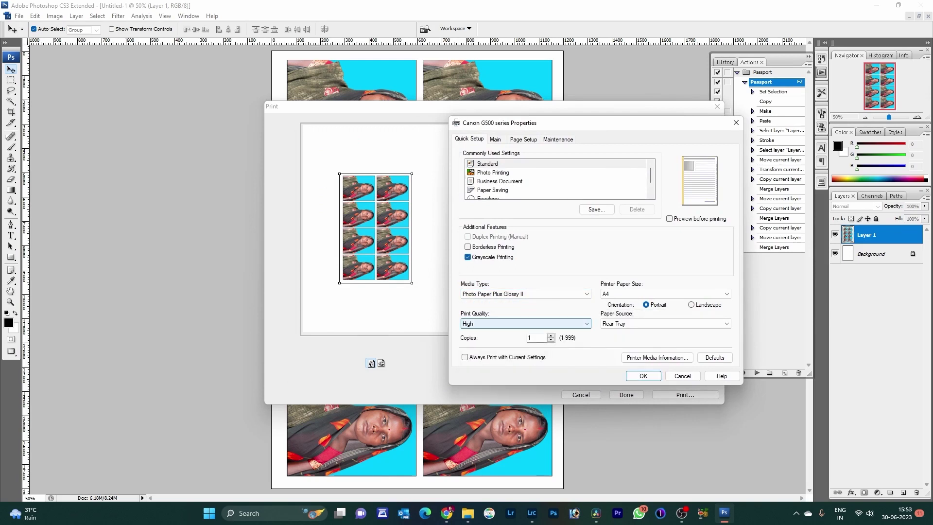
{"action": "left_click", "coordinate": [525, 324]}
{"action": "left_click", "coordinate": [476, 329]}
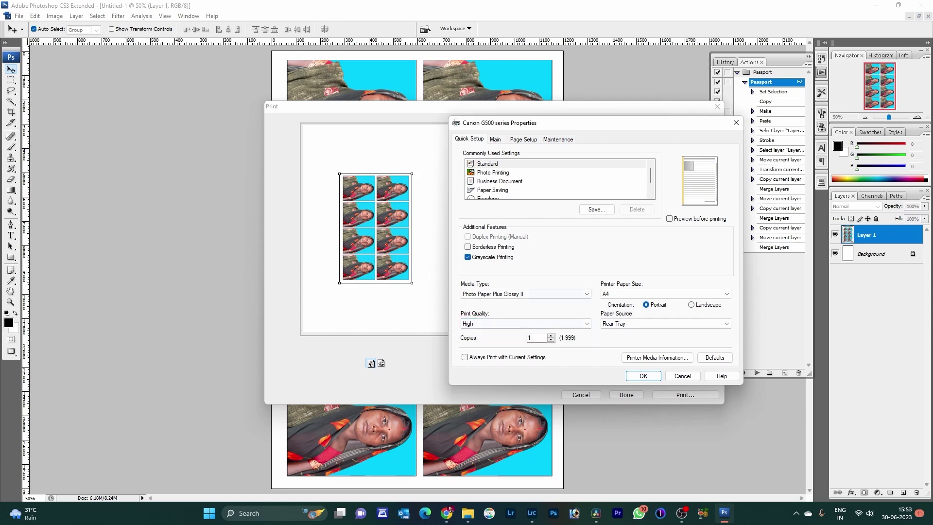
Set 4"x6" (10x15cm) paper and print the sheet, proceeding past the clipping warning
{"action": "key", "text": "Tab"}
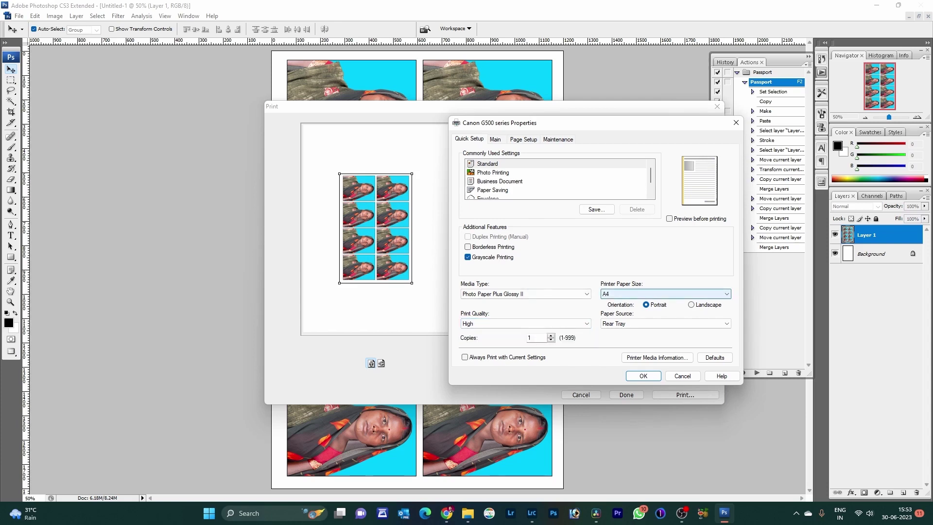
{"action": "key", "text": "alt+Down"}
{"action": "key", "text": "Down"}
{"action": "key", "text": "Down"}
{"action": "key", "text": "Down"}
{"action": "key", "text": "Return"}
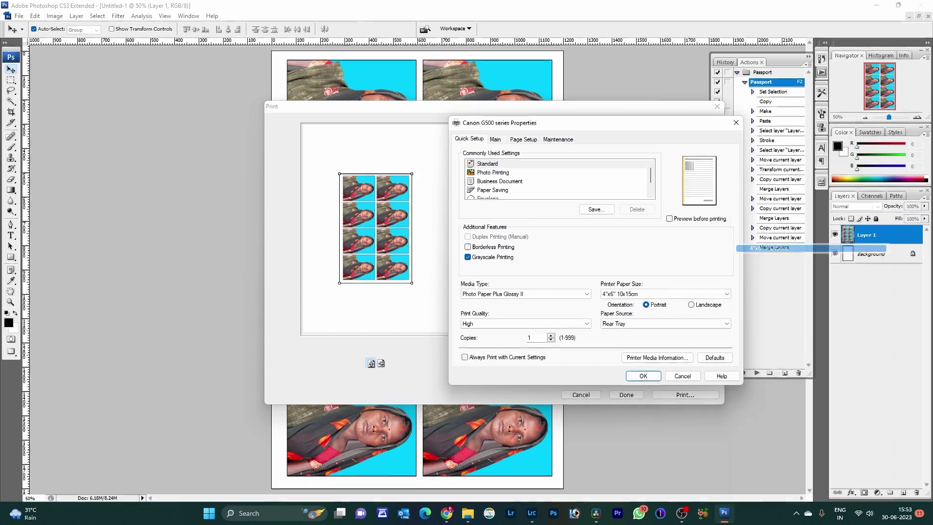
{"action": "key", "text": "Return"}
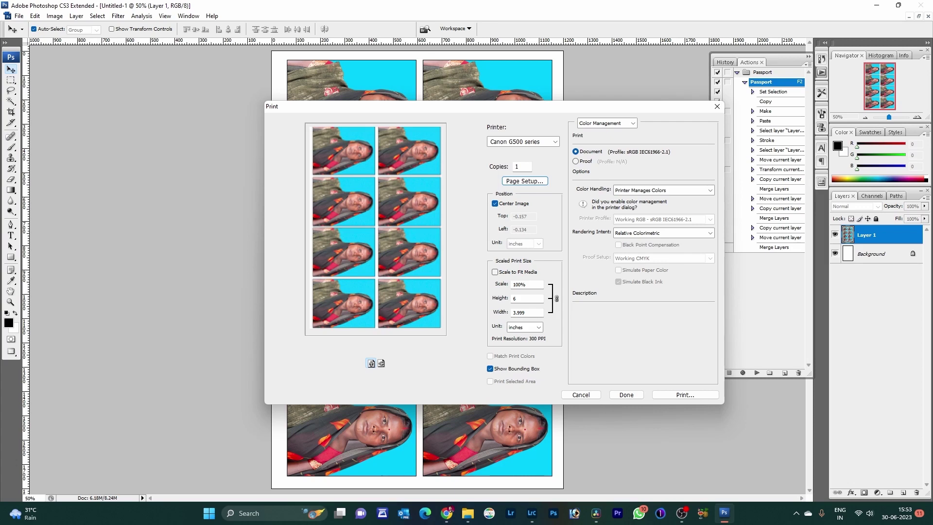
{"action": "left_click", "coordinate": [685, 395]}
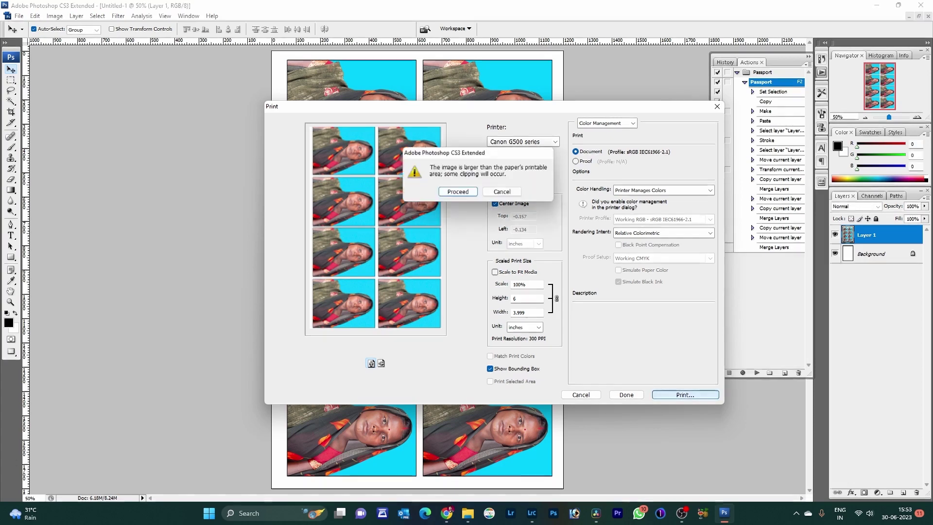
{"action": "key", "text": "Return"}
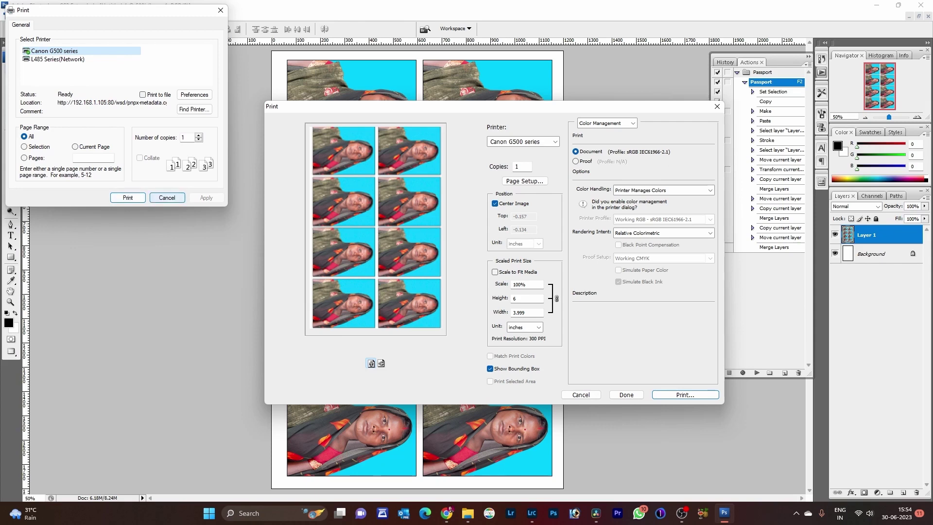
{"action": "left_click", "coordinate": [167, 197]}
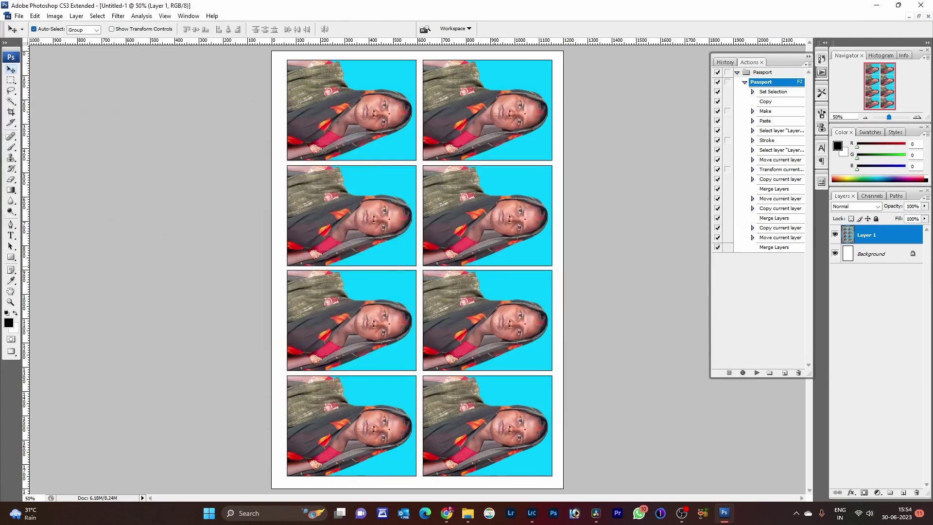